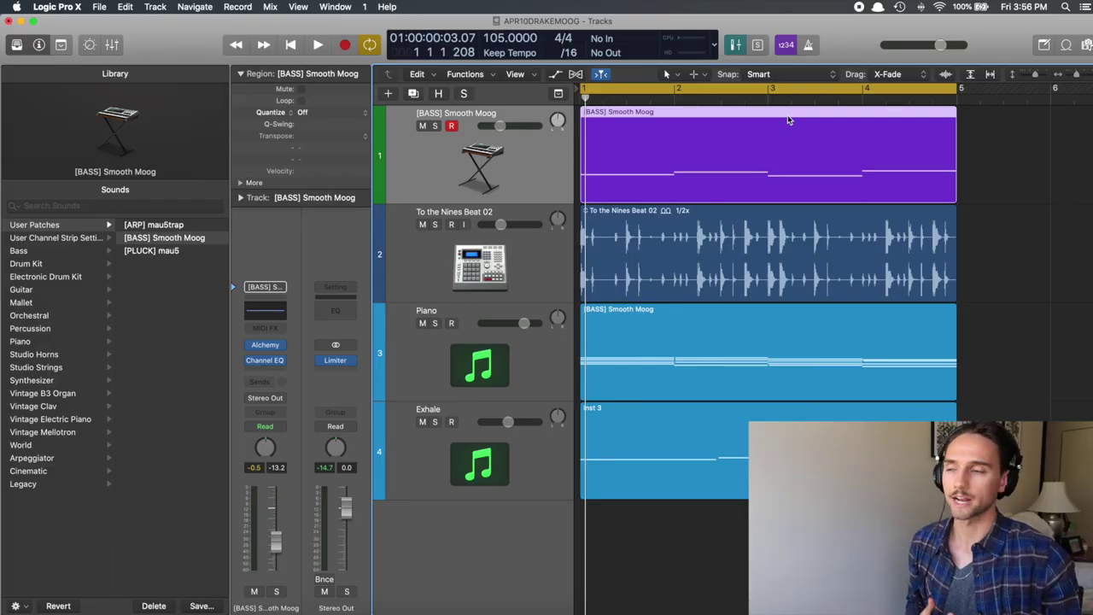
# - Solo the drum beat, Piano and Exhale tracks
pyautogui.click(870, 238)
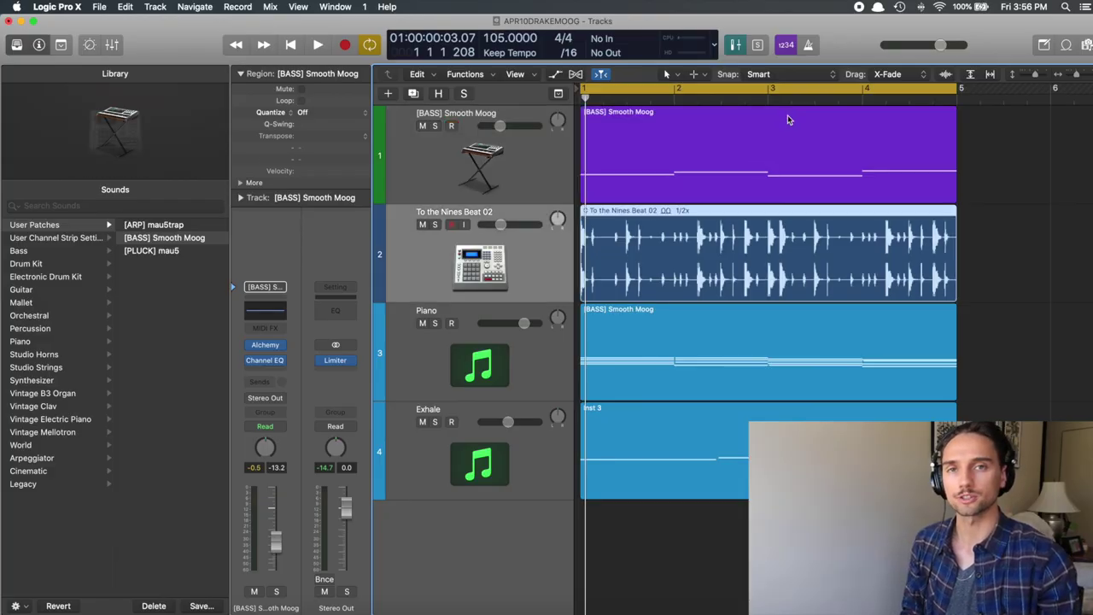
pyautogui.press('s')
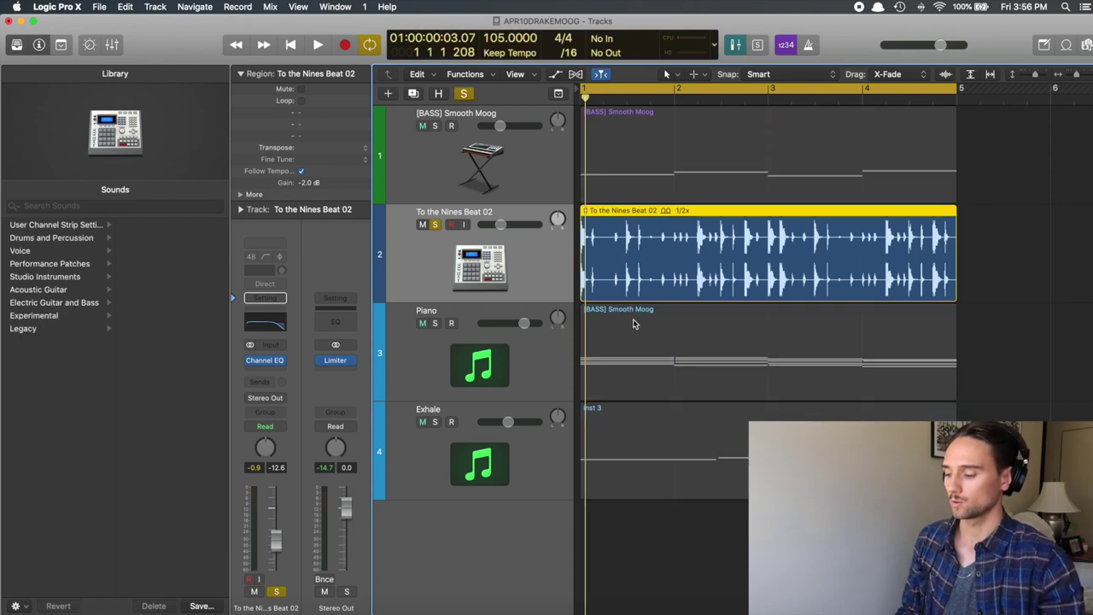
pyautogui.click(672, 322)
pyautogui.press('s')
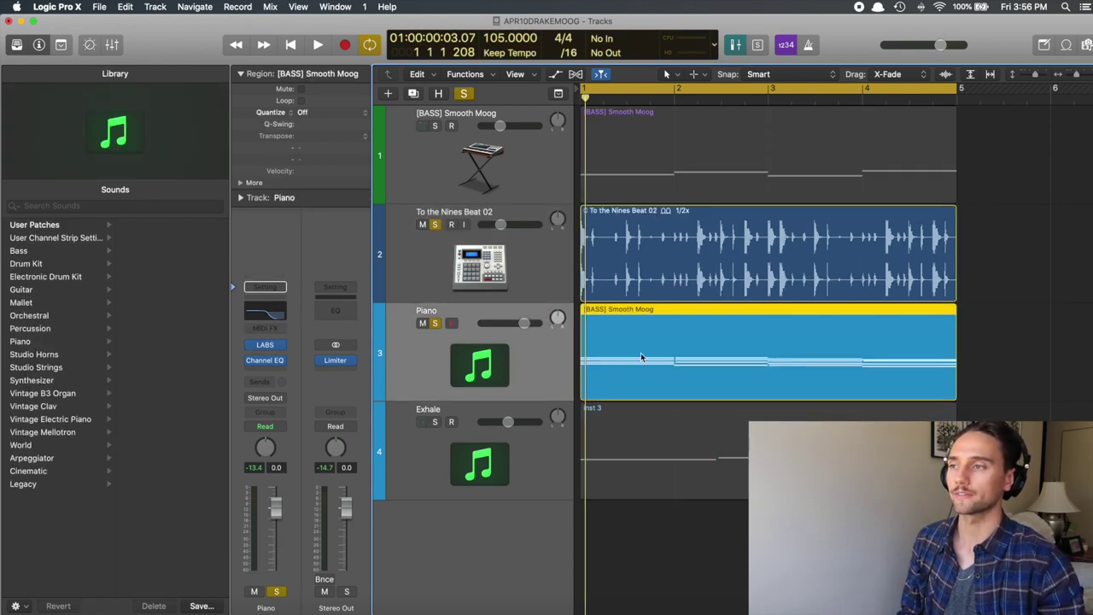
pyautogui.click(604, 420)
pyautogui.press('s')
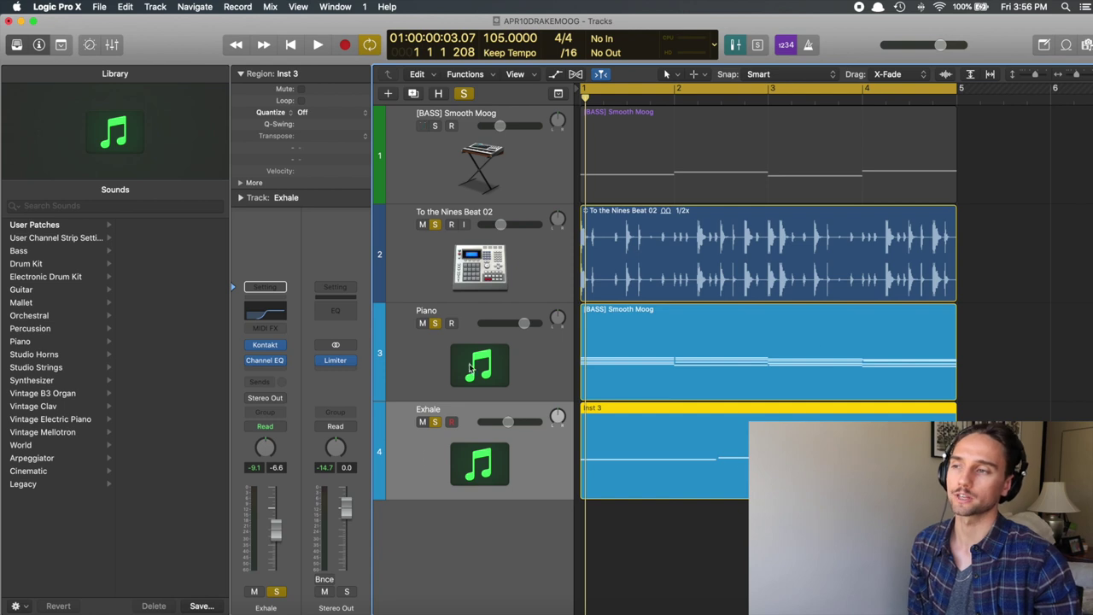
# - Mute the [BASS] Smooth Moog track
pyautogui.press('Up')
pyautogui.press('Up')
pyautogui.press('Up')
pyautogui.press('Down')
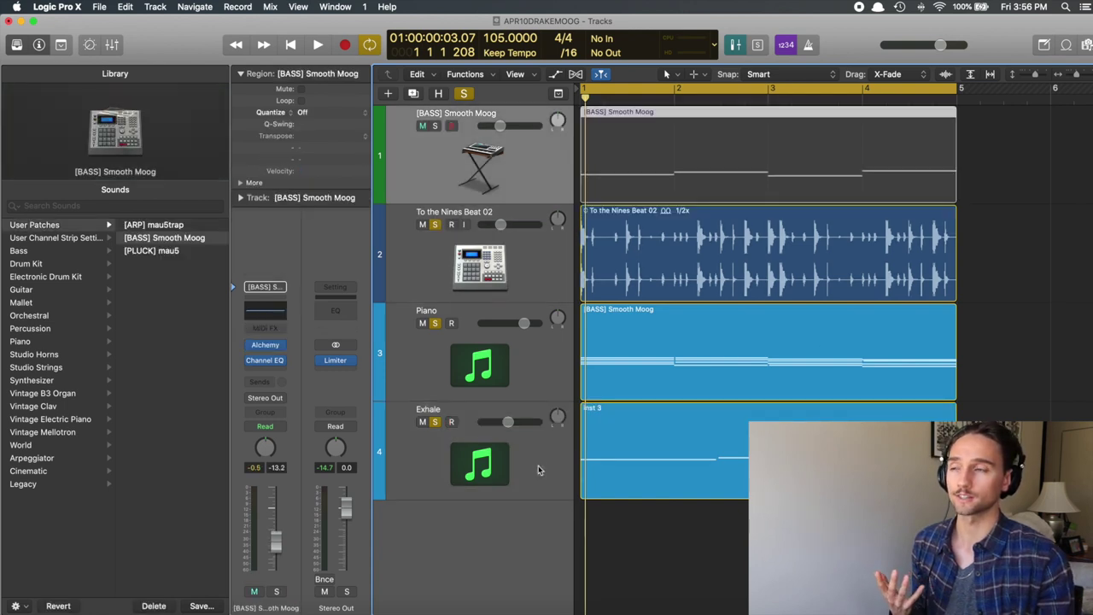
pyautogui.press('Up')
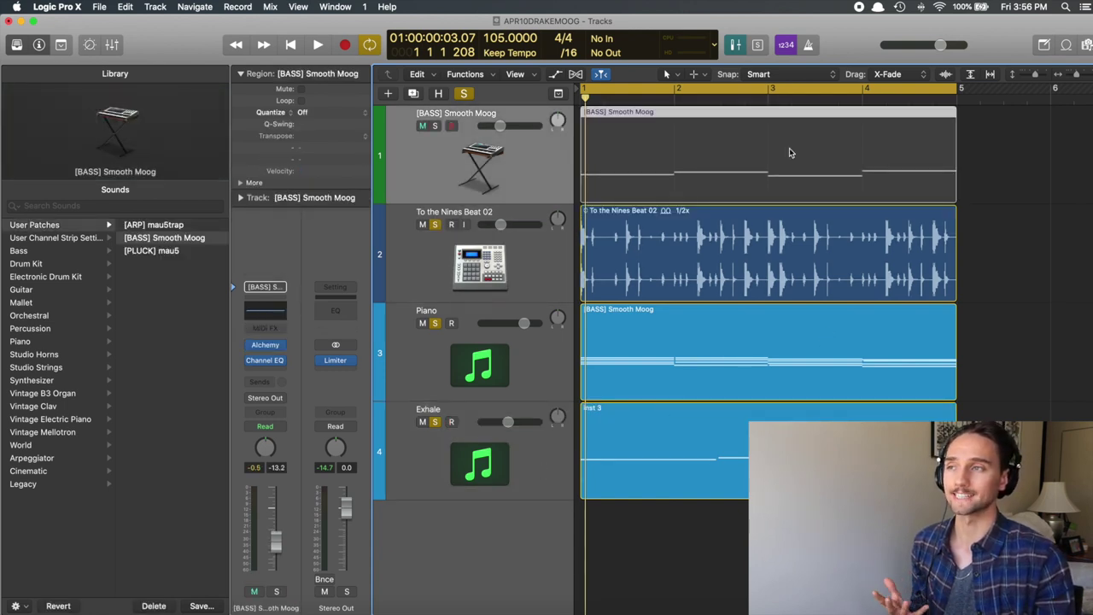
pyautogui.press('m')
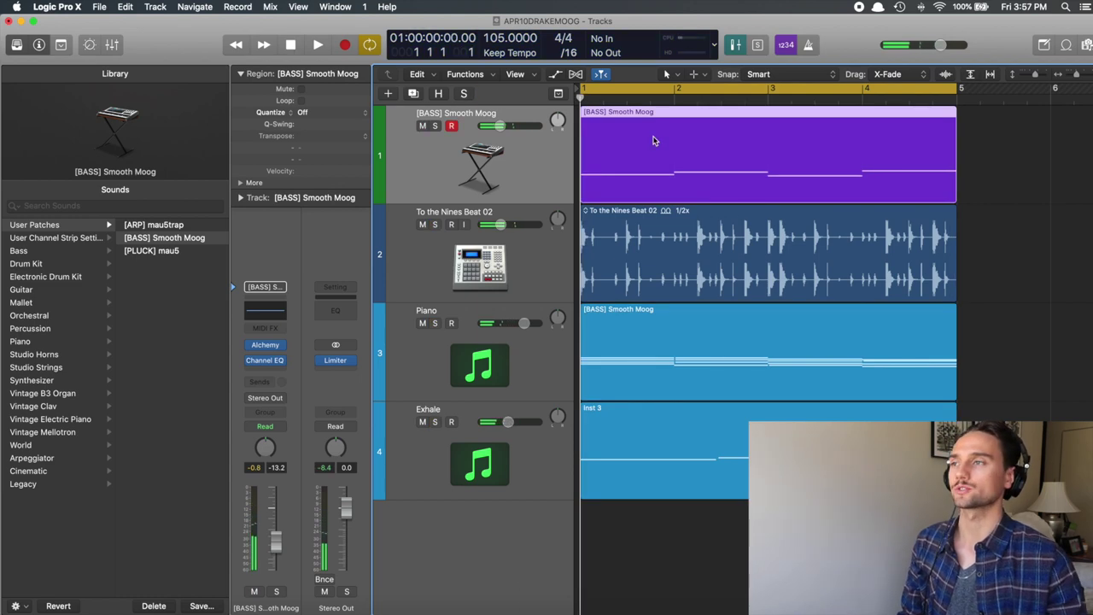
pyautogui.press('Down')
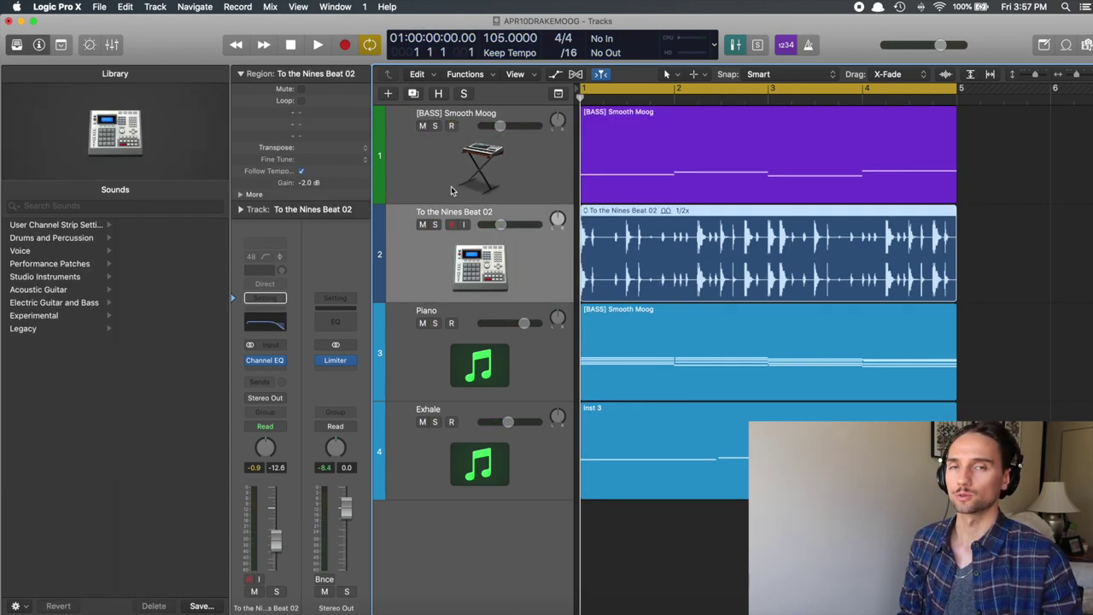
pyautogui.press('Up')
# - Create a new software instrument track with Alchemy loaded as its instrument
pyautogui.click(388, 94)
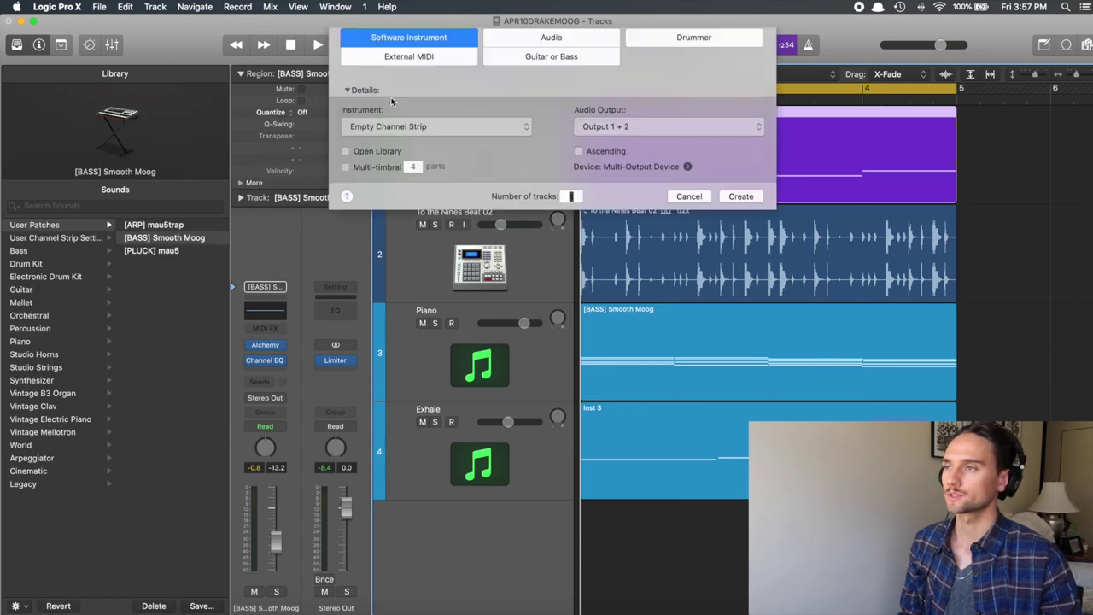
pyautogui.press('Return')
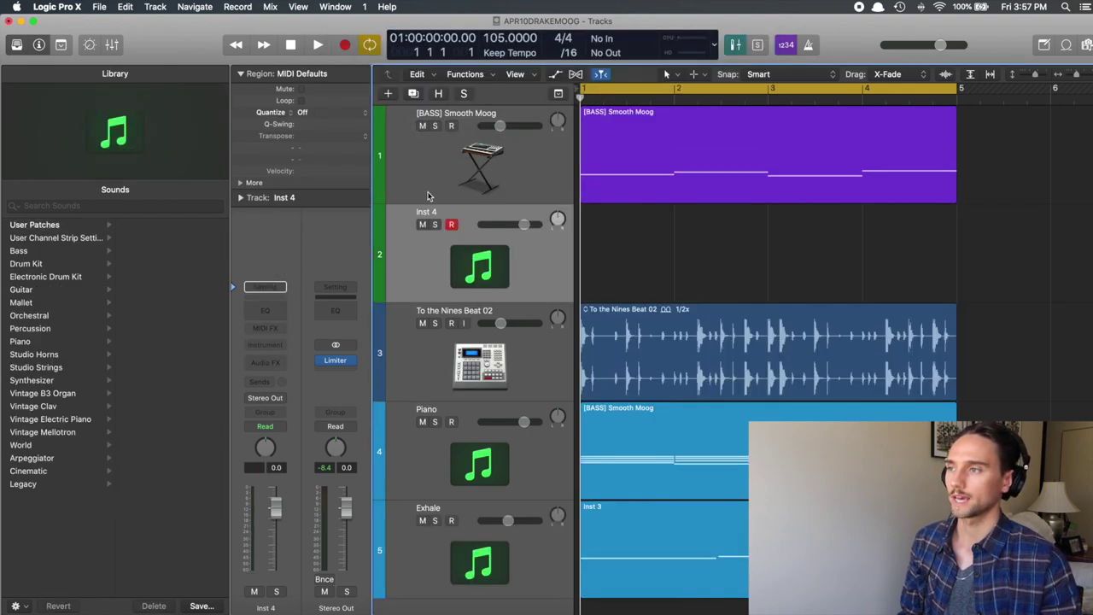
pyautogui.click(268, 345)
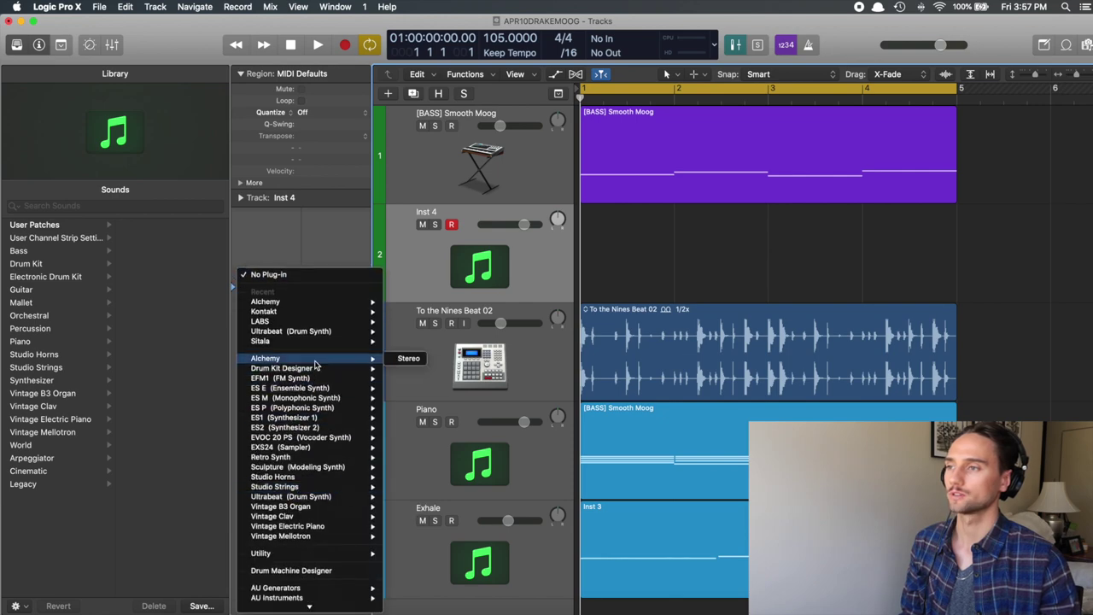
pyautogui.click(401, 358)
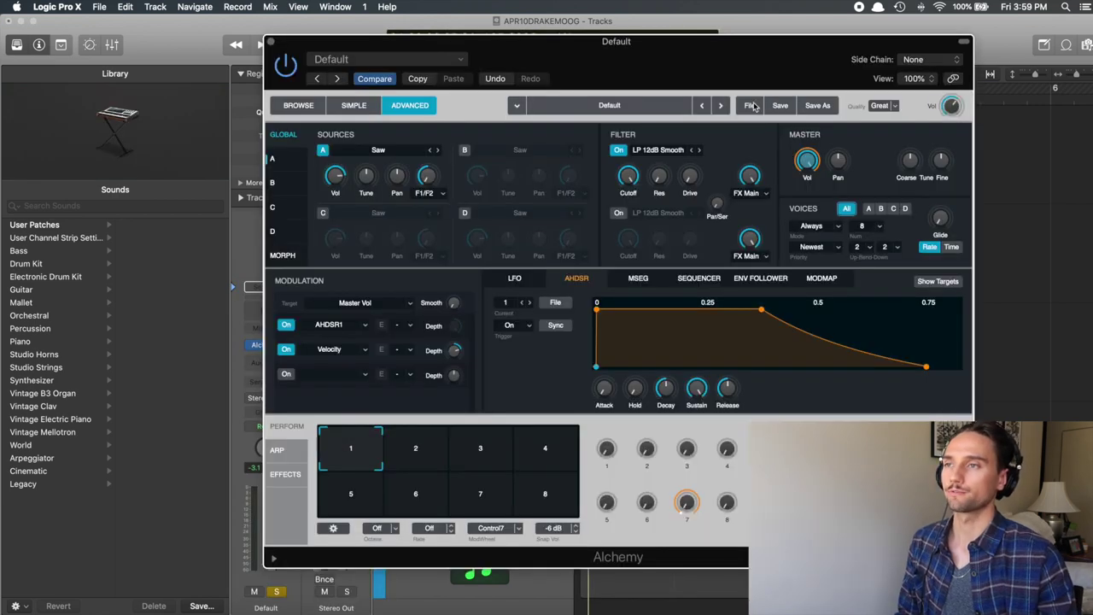
# - Set Alchemy's sound quality to Ultra and show Source A's Saw oscillator settings
pyautogui.click(752, 105)
pyautogui.click(763, 91)
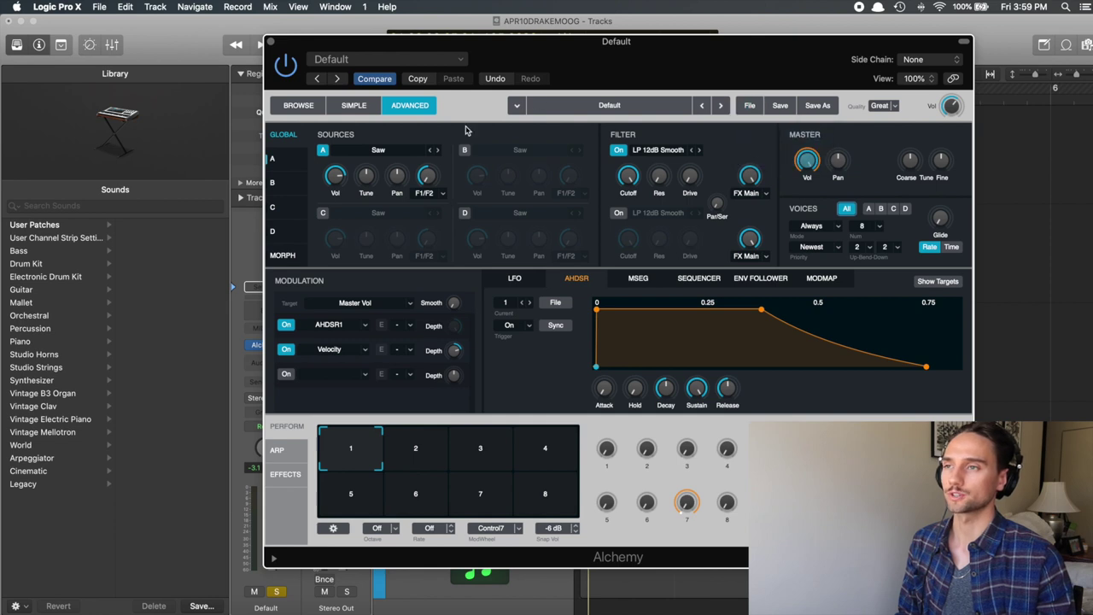
pyautogui.click(886, 106)
pyautogui.click(888, 158)
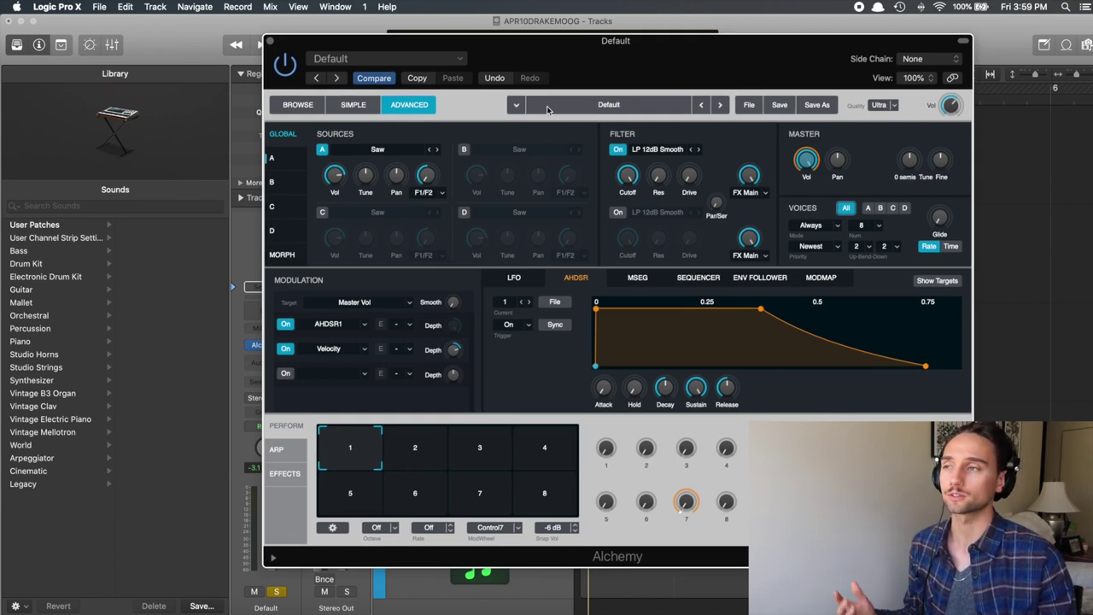
pyautogui.moveTo(619, 63); pyautogui.dragTo(557, 56)
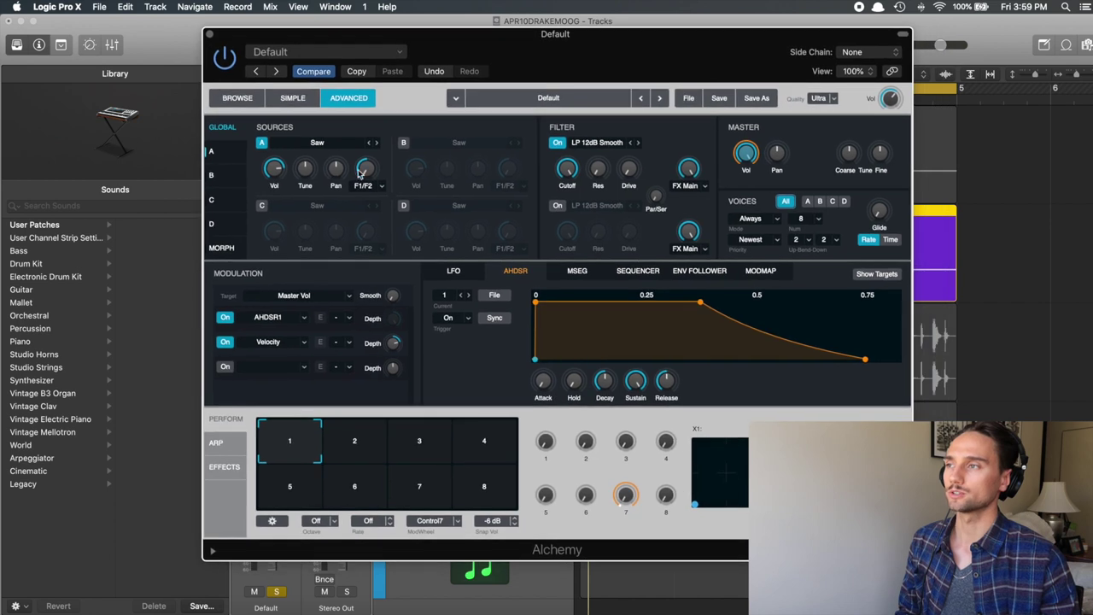
pyautogui.click(222, 153)
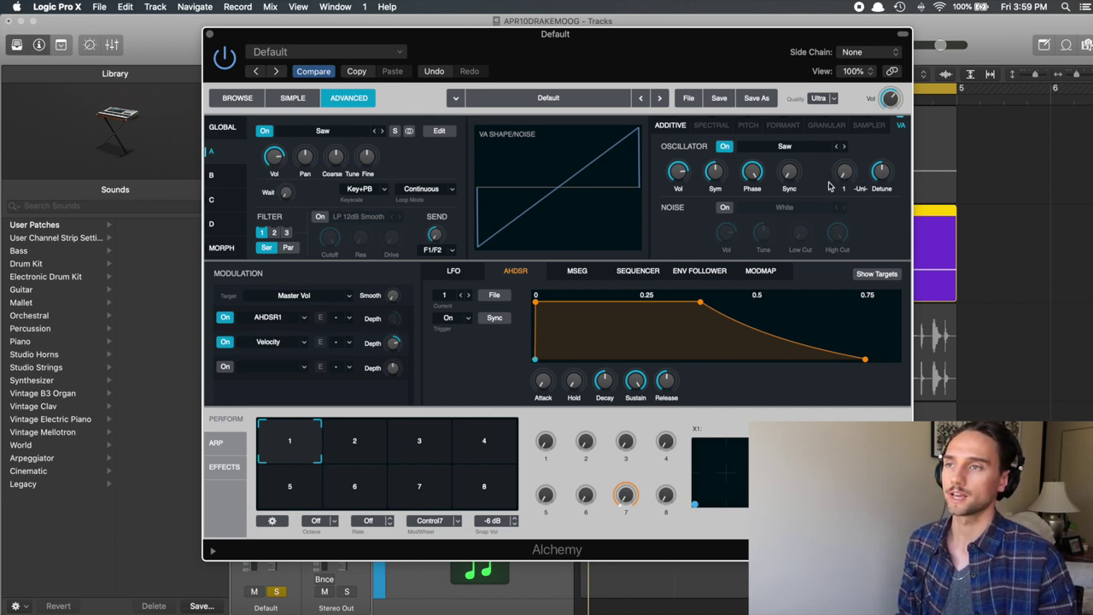
# - Give Source A 14 unison voices, about 19.5 % detune and roughly -7.7 dB volume
pyautogui.moveTo(851, 177); pyautogui.dragTo(851, 146)
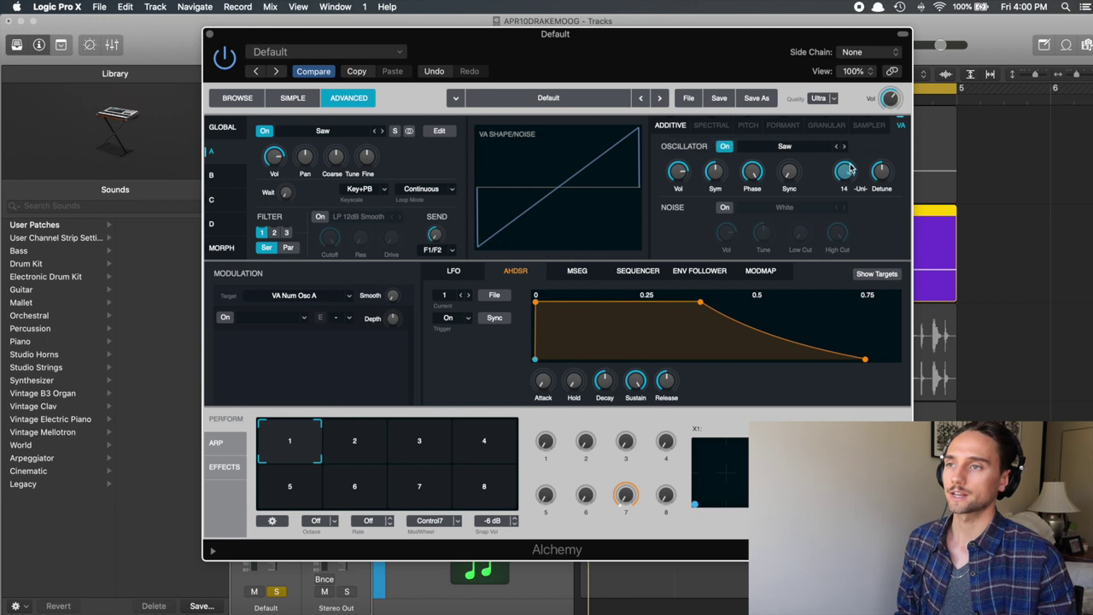
pyautogui.moveTo(881, 175); pyautogui.dragTo(877, 330)
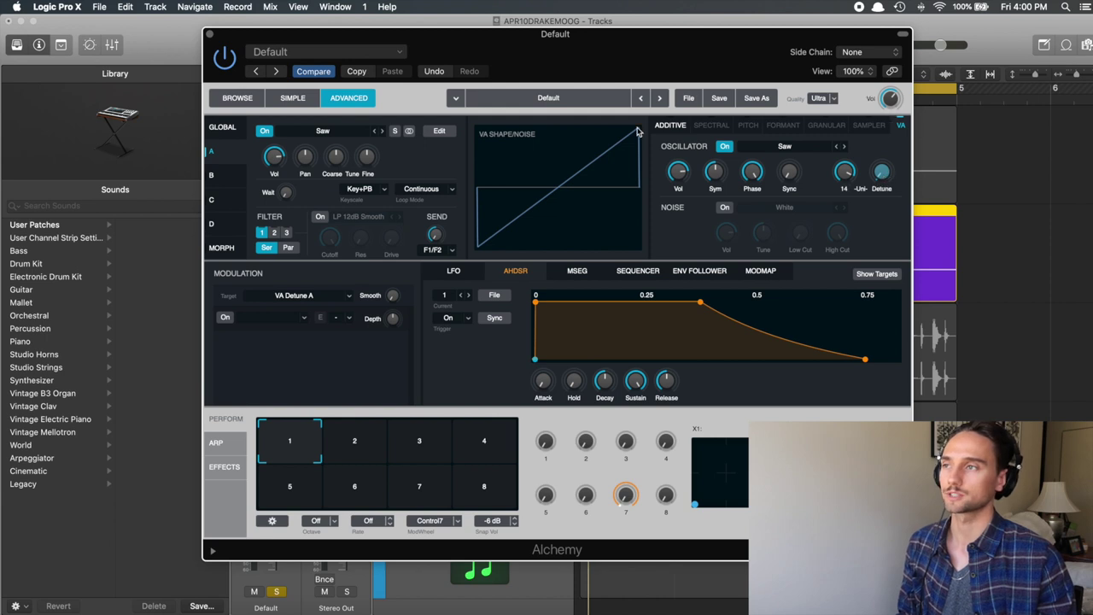
pyautogui.moveTo(278, 162); pyautogui.dragTo(276, 168)
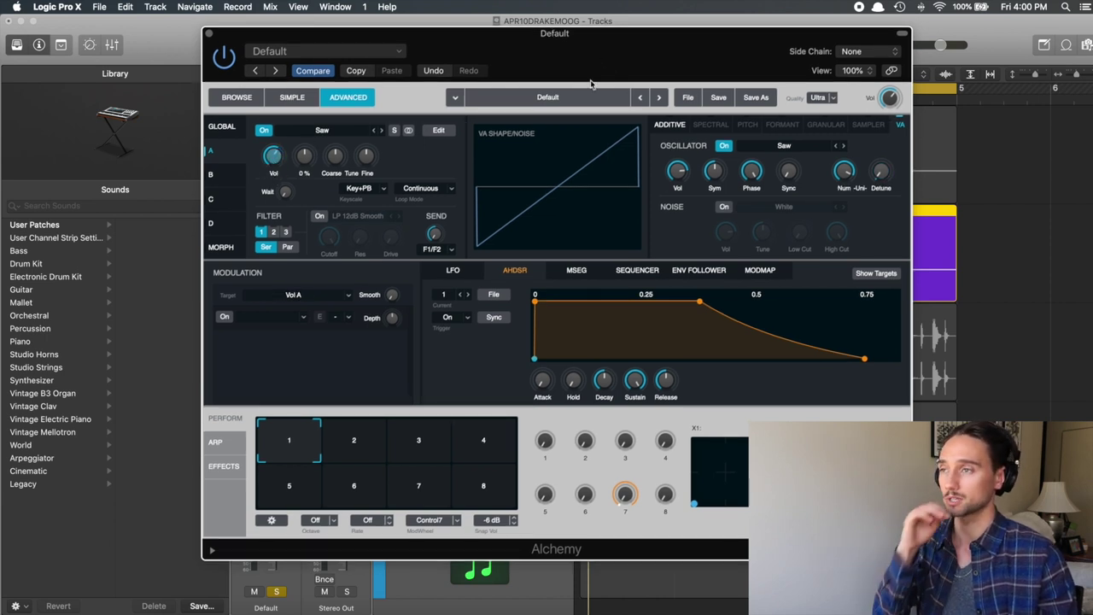
pyautogui.moveTo(609, 69); pyautogui.dragTo(614, 71)
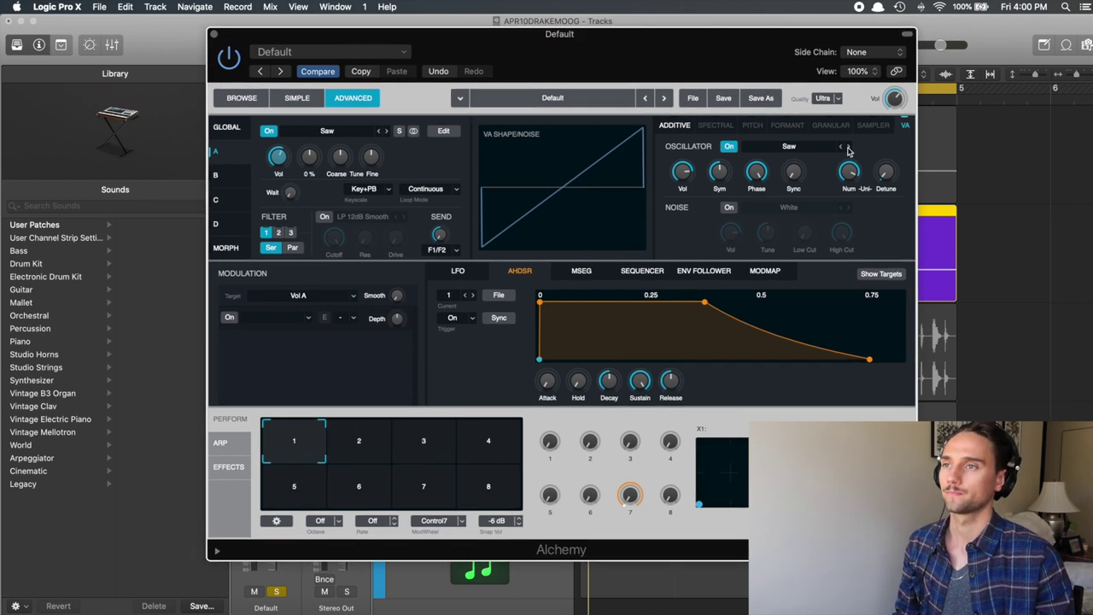
pyautogui.click(886, 171)
pyautogui.moveTo(886, 172); pyautogui.dragTo(886, 162)
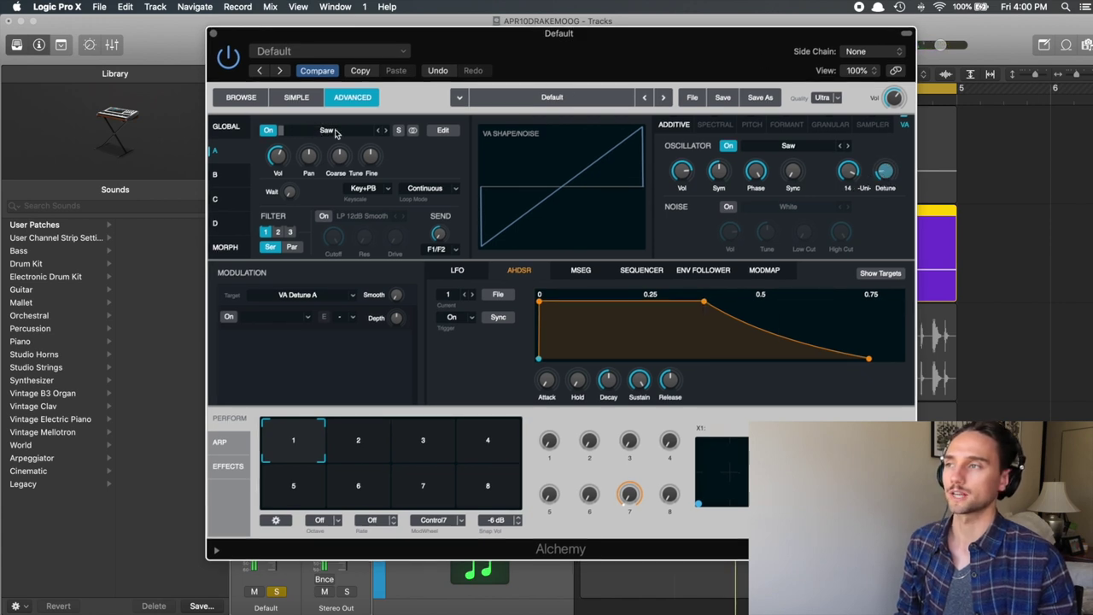
pyautogui.click(229, 180)
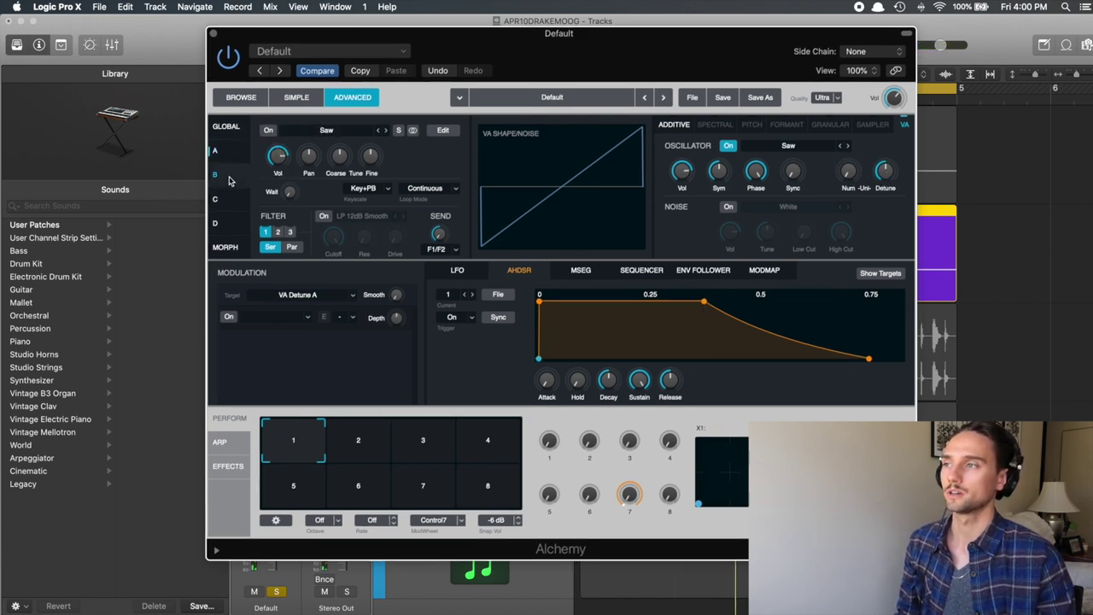
# - Enable Source B tuned -12 semitones, with unison detune about 14 % and volume about -9.54 dB
pyautogui.click(268, 131)
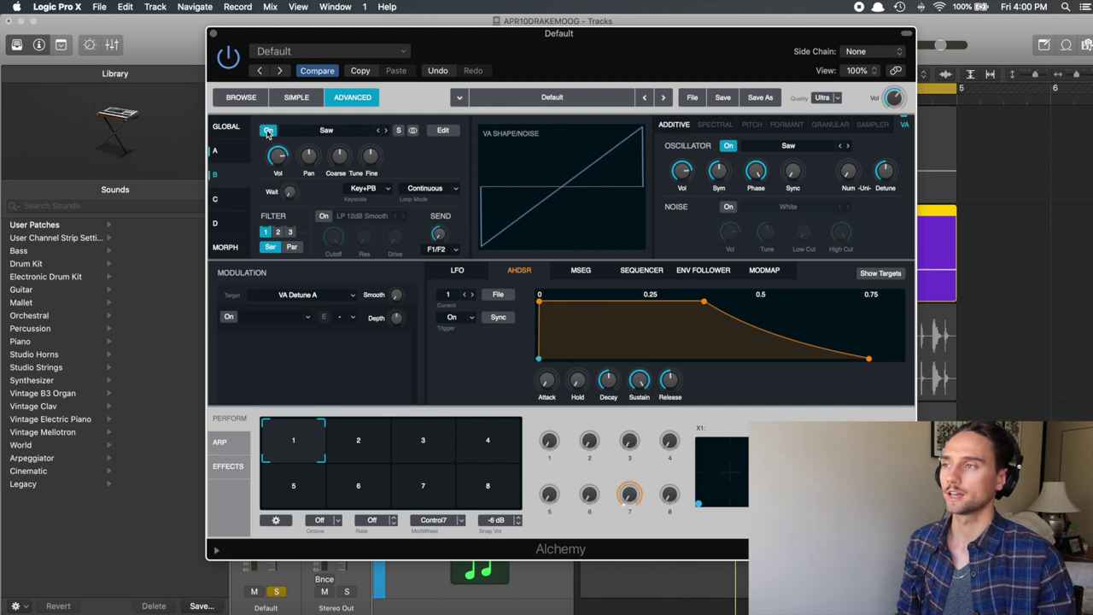
pyautogui.click(342, 157)
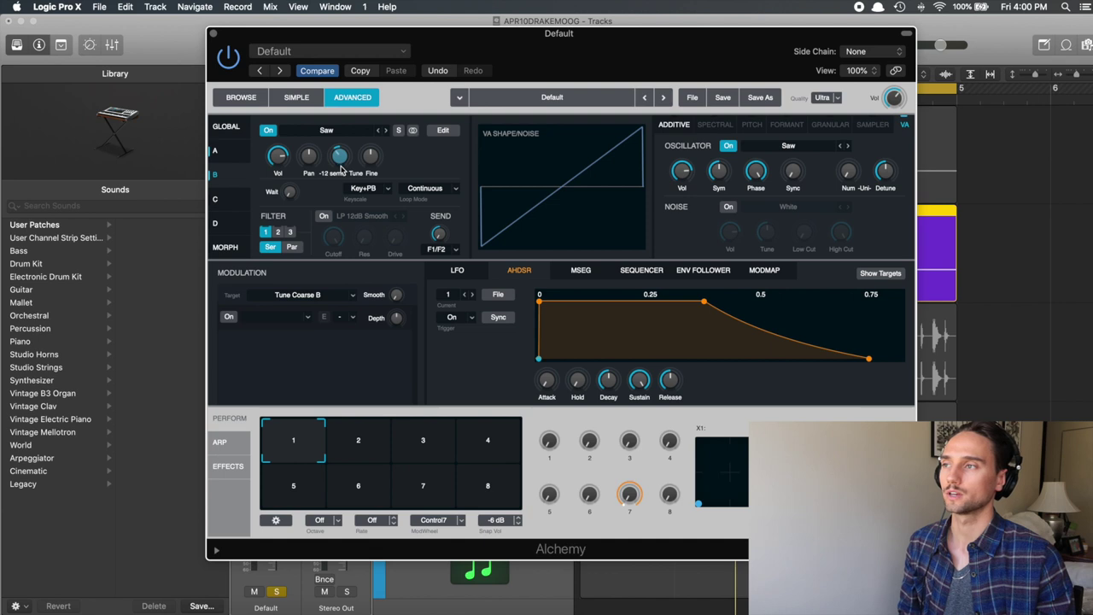
pyautogui.click(281, 167)
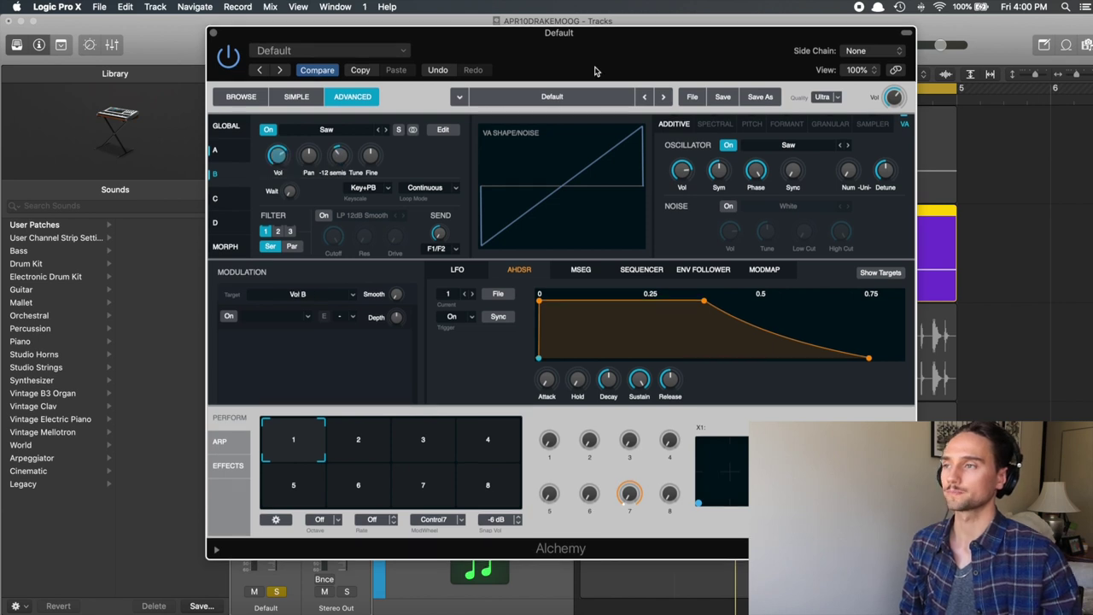
pyautogui.click(848, 170)
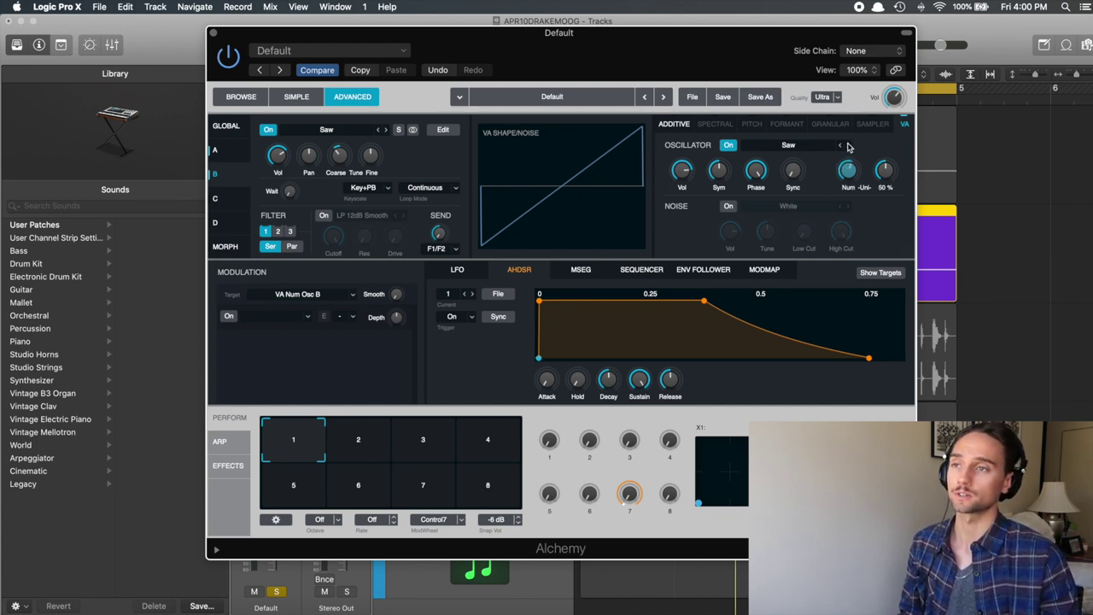
pyautogui.moveTo(887, 173); pyautogui.dragTo(884, 179)
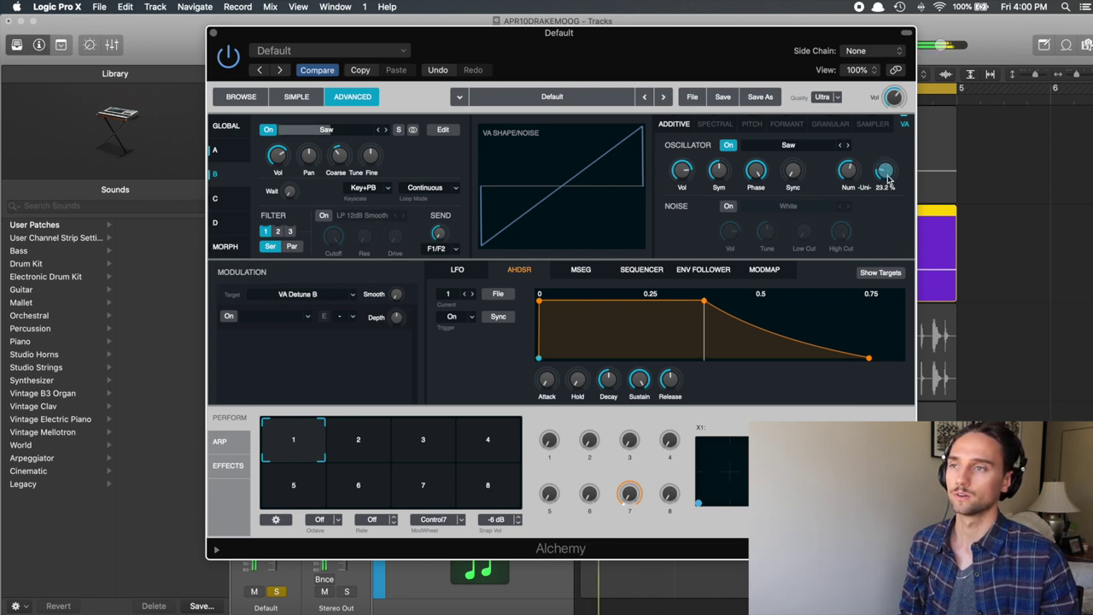
pyautogui.moveTo(888, 175); pyautogui.dragTo(889, 188)
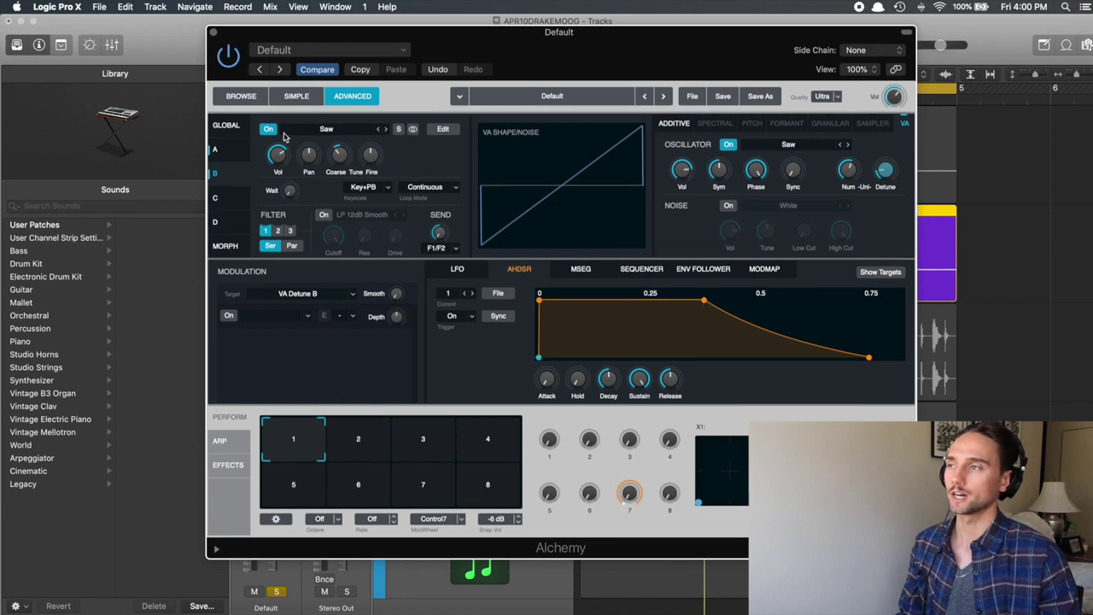
pyautogui.click(227, 125)
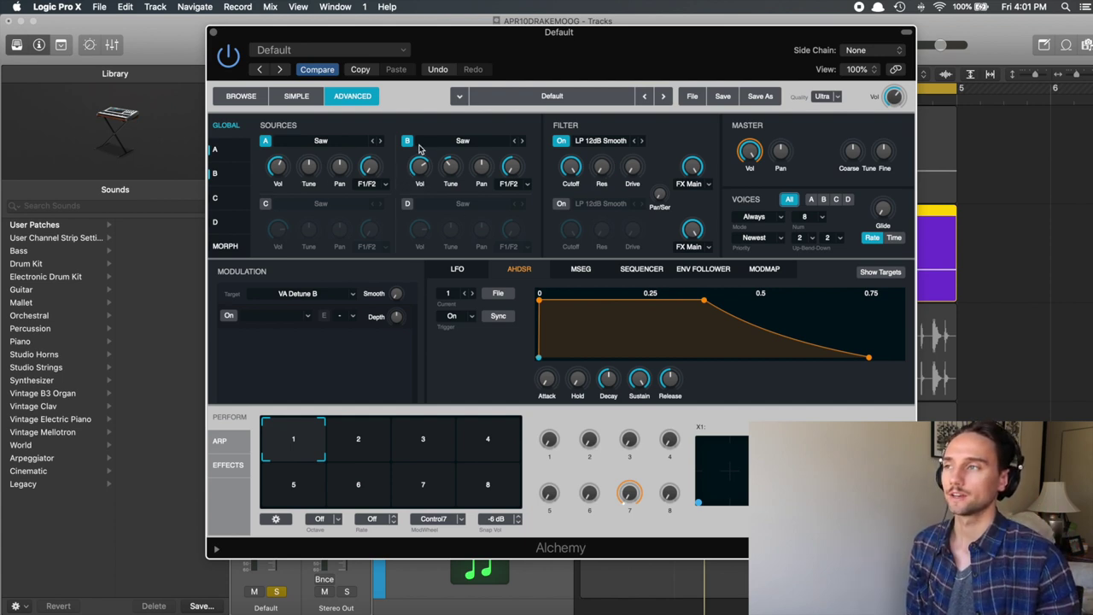
pyautogui.click(215, 174)
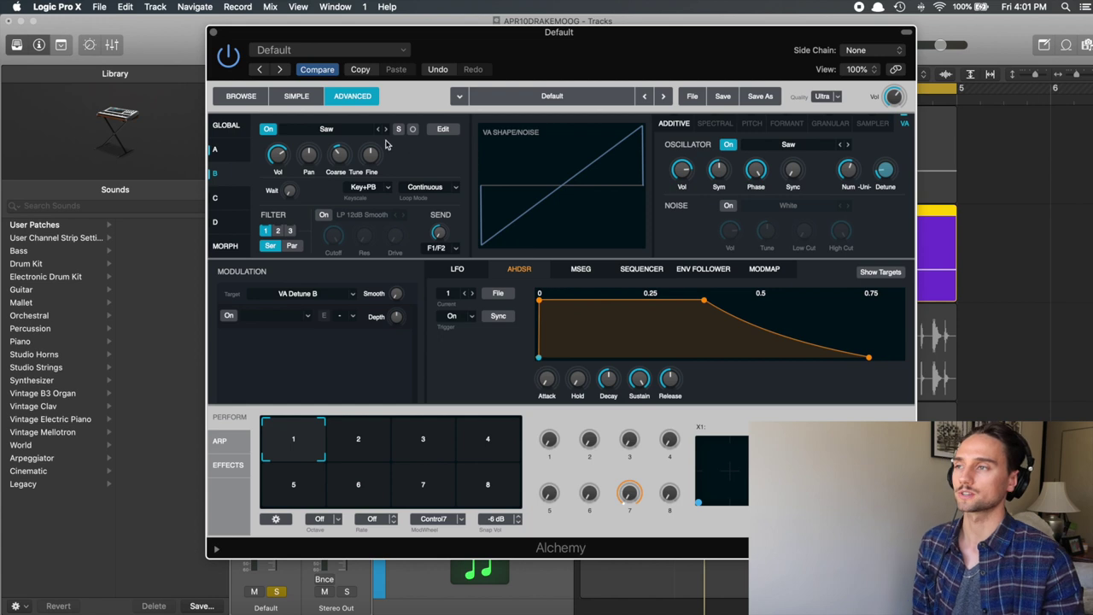
# - Turn the low-pass filter cutoff down from 20000 Hz to about 360 Hz
pyautogui.click(234, 154)
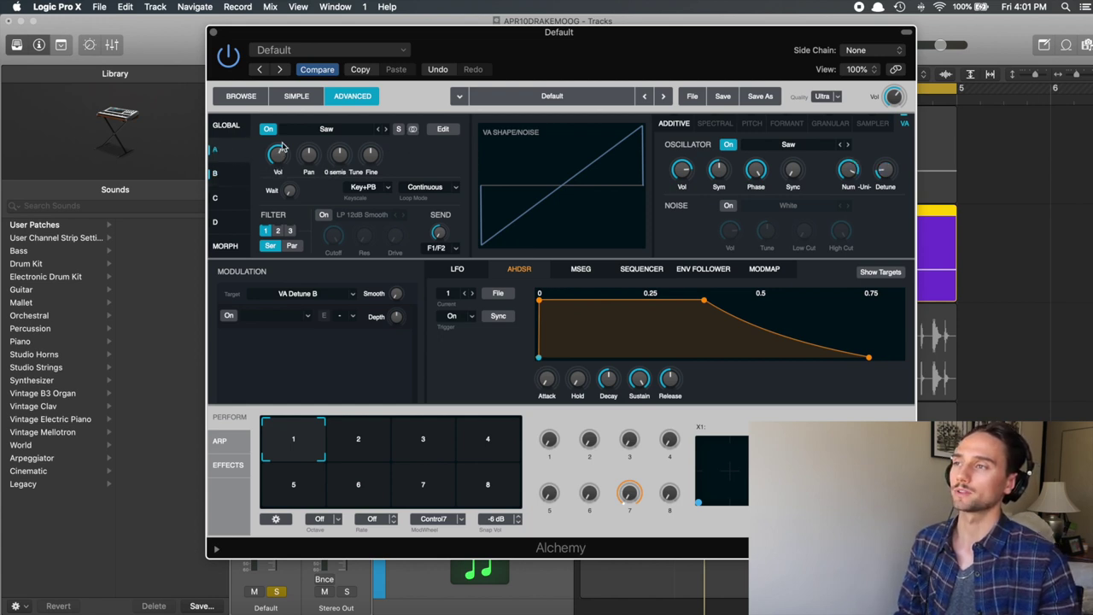
pyautogui.click(227, 124)
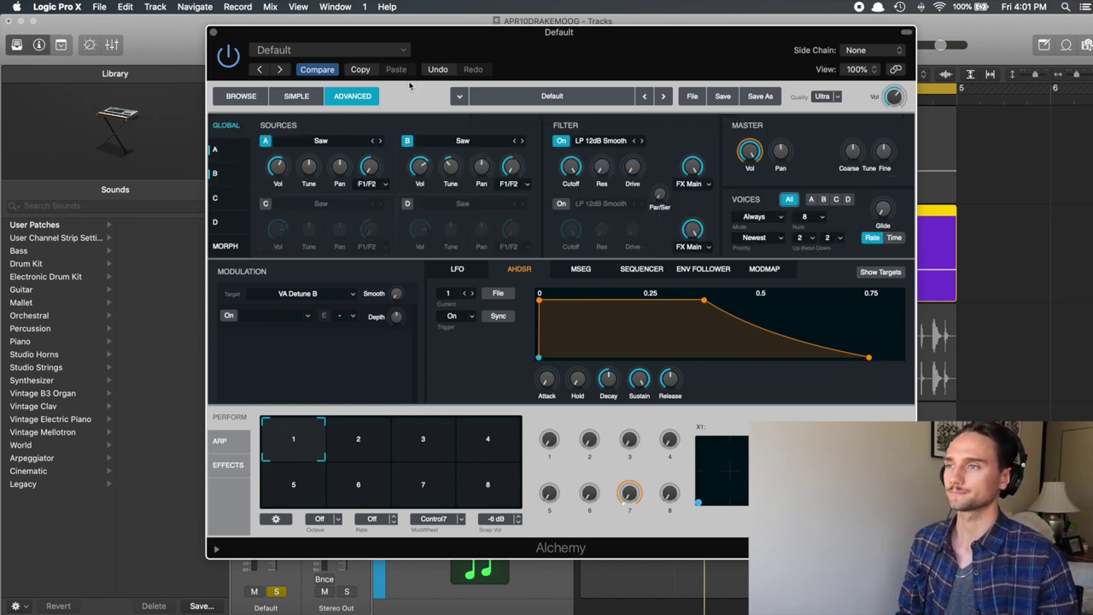
pyautogui.moveTo(673, 45); pyautogui.dragTo(673, 44)
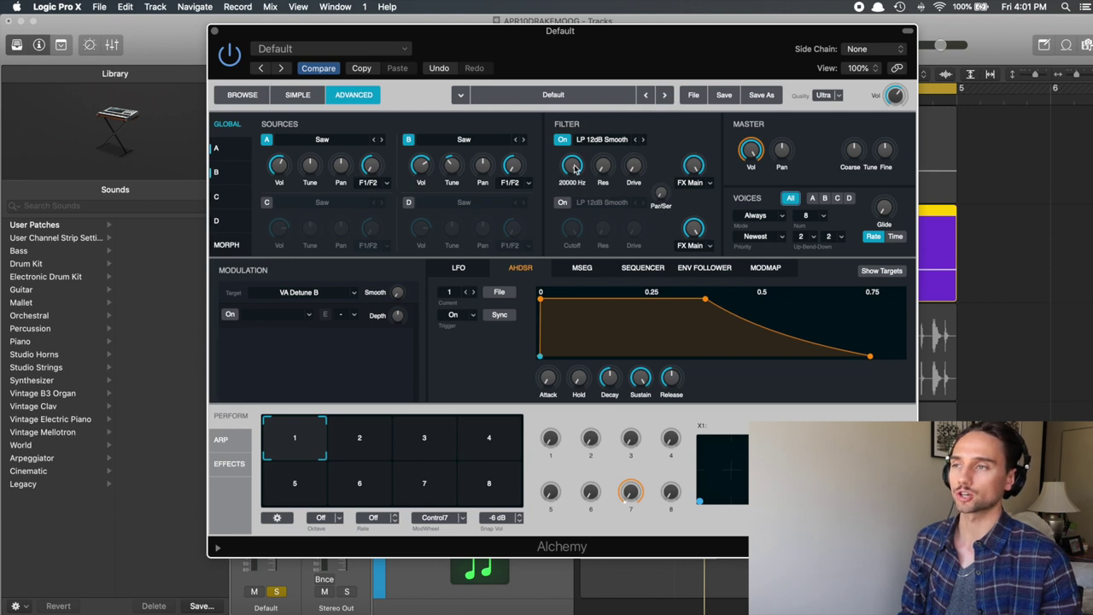
pyautogui.moveTo(575, 168); pyautogui.dragTo(574, 176)
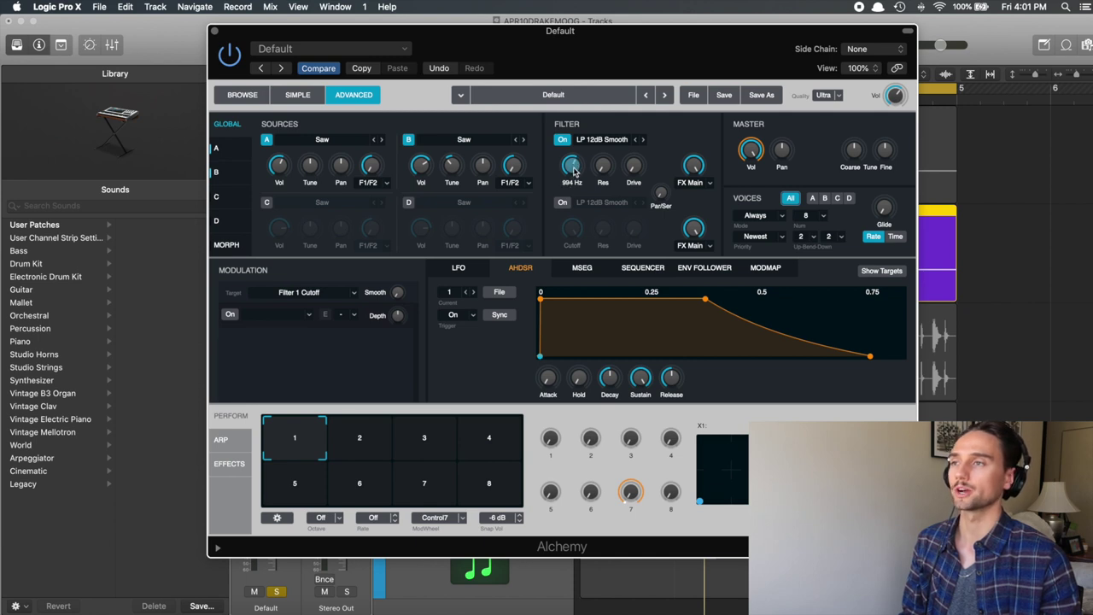
pyautogui.moveTo(573, 173); pyautogui.dragTo(573, 175)
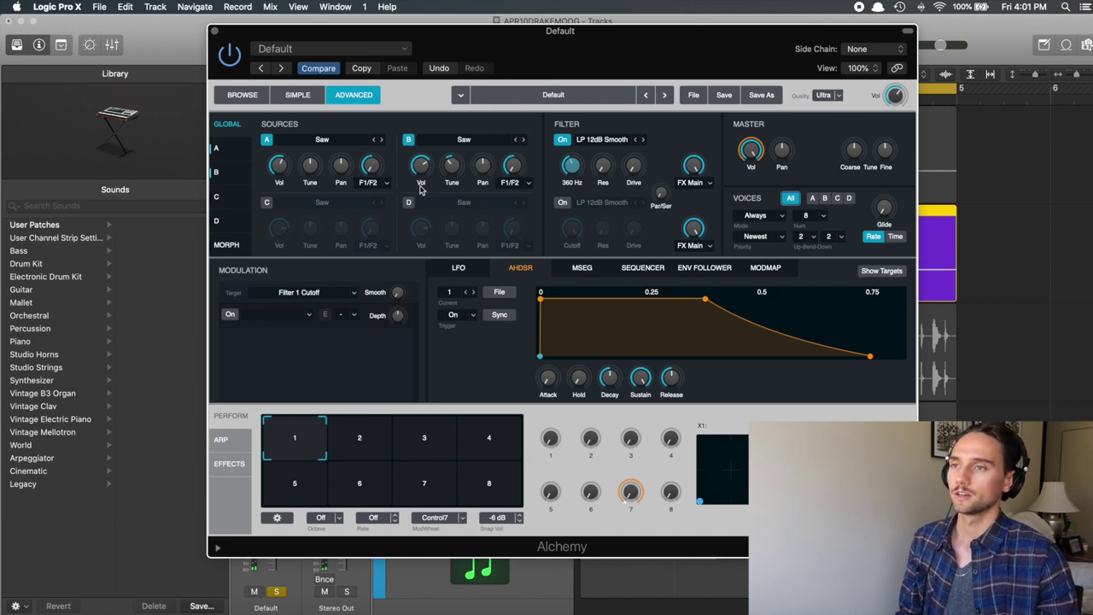
# - Compare both sources' detune and reduce Source B's detune to about 23.8 %
pyautogui.click(217, 148)
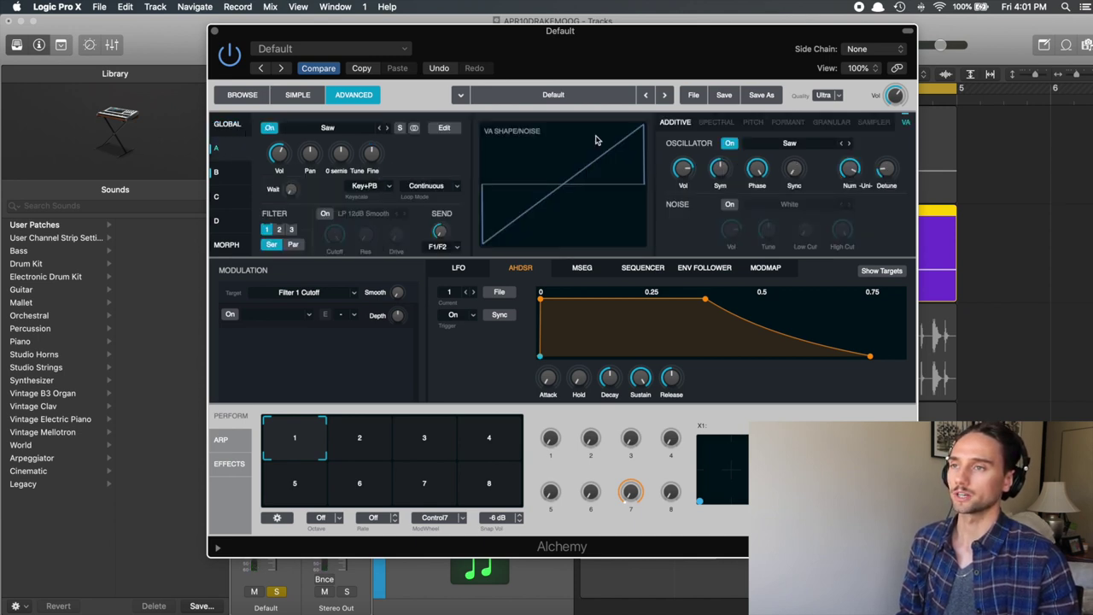
pyautogui.click(887, 171)
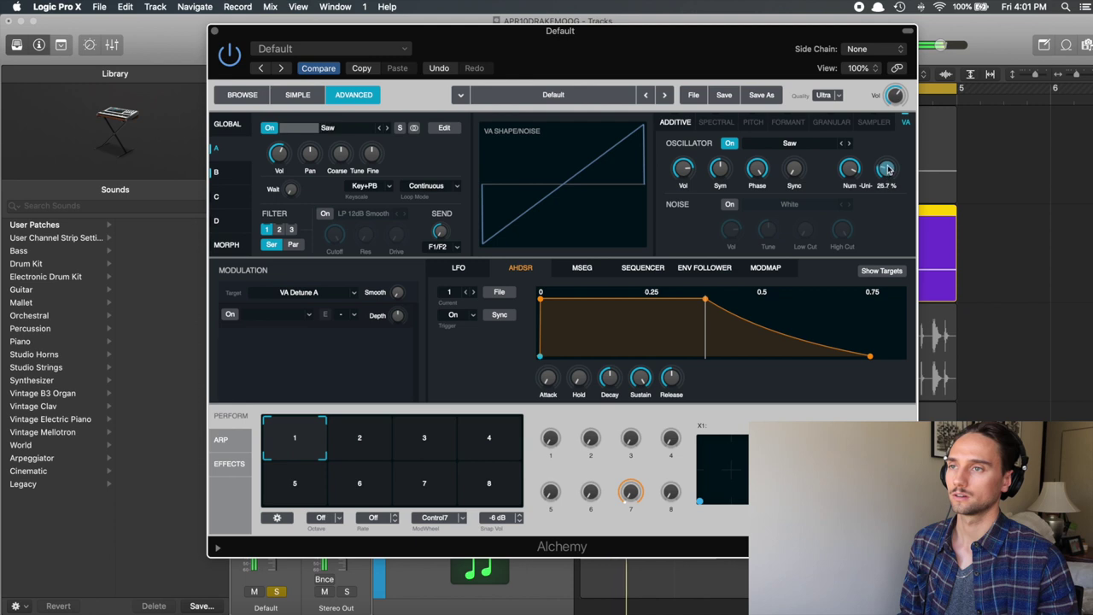
pyautogui.moveTo(887, 168)
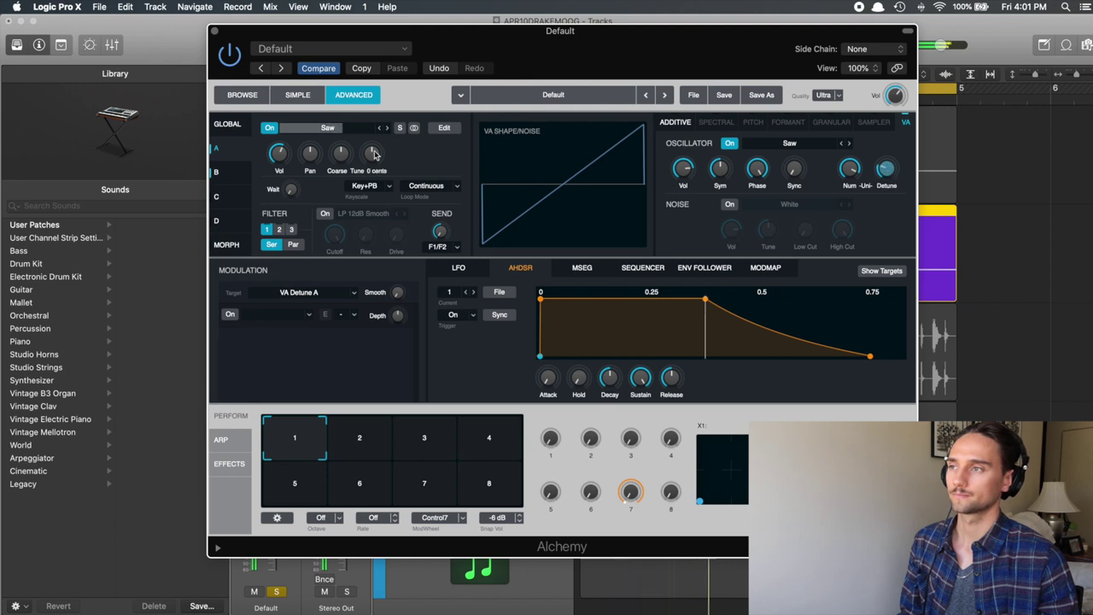
pyautogui.click(226, 174)
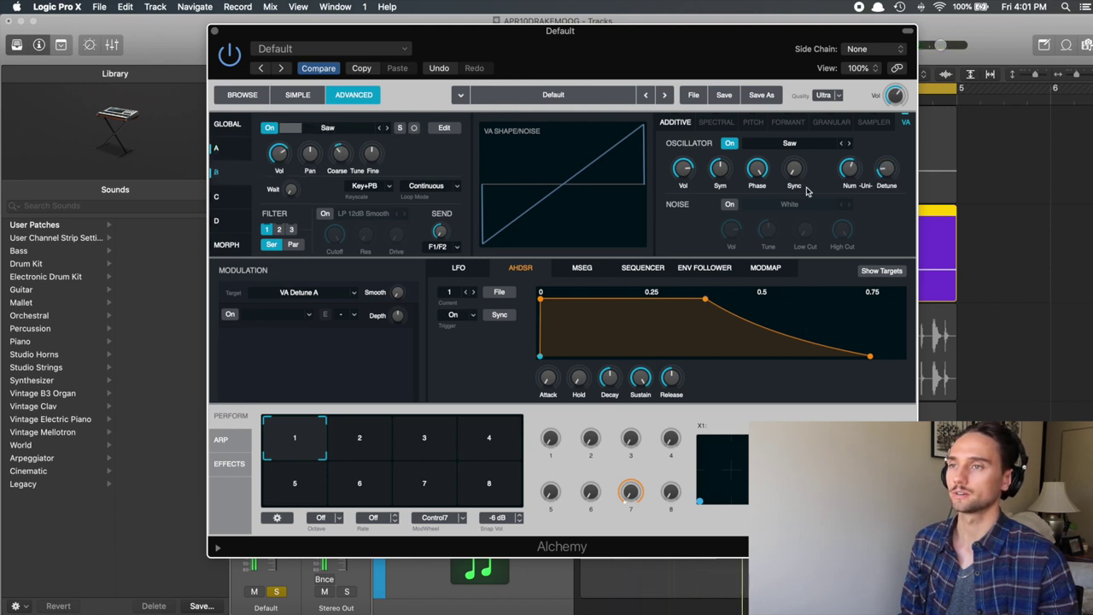
pyautogui.click(886, 169)
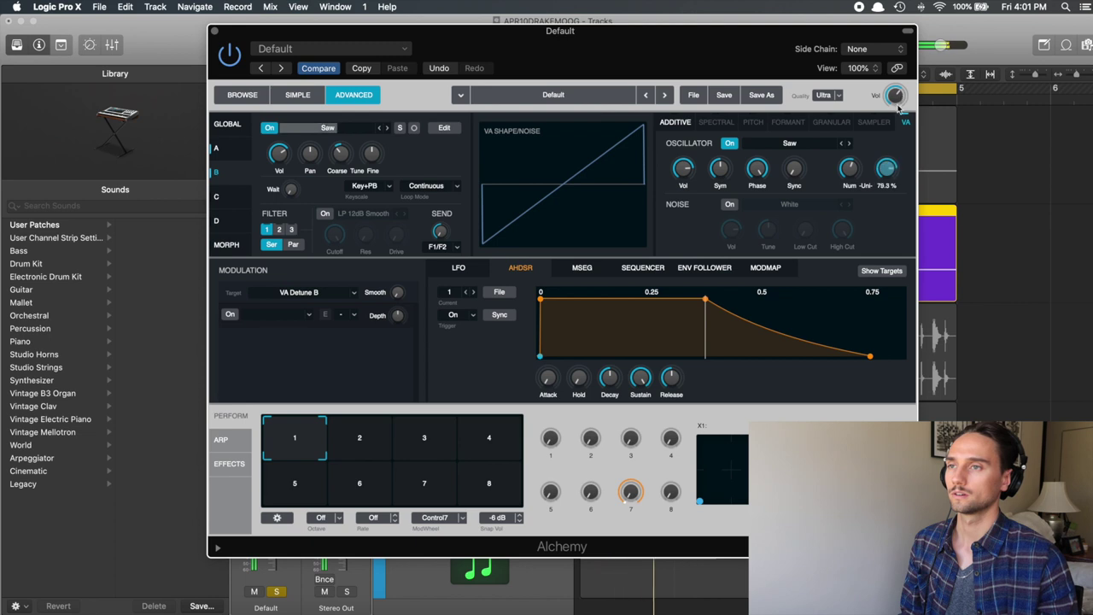
pyautogui.moveTo(899, 106); pyautogui.dragTo(885, 156)
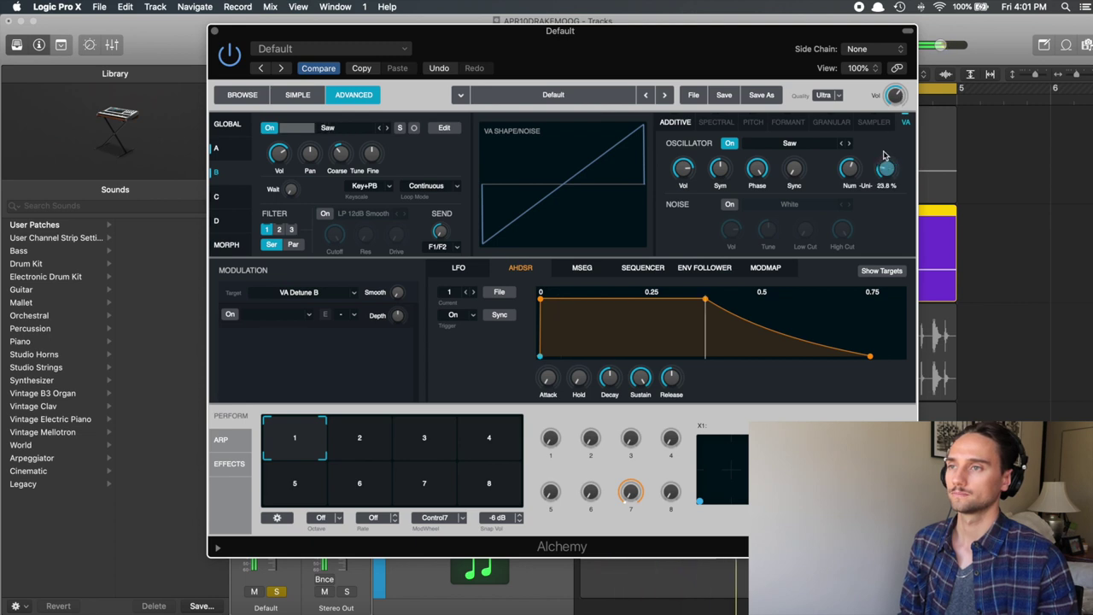
# - Raise the master voice glide slightly to add portamento between notes
pyautogui.click(229, 124)
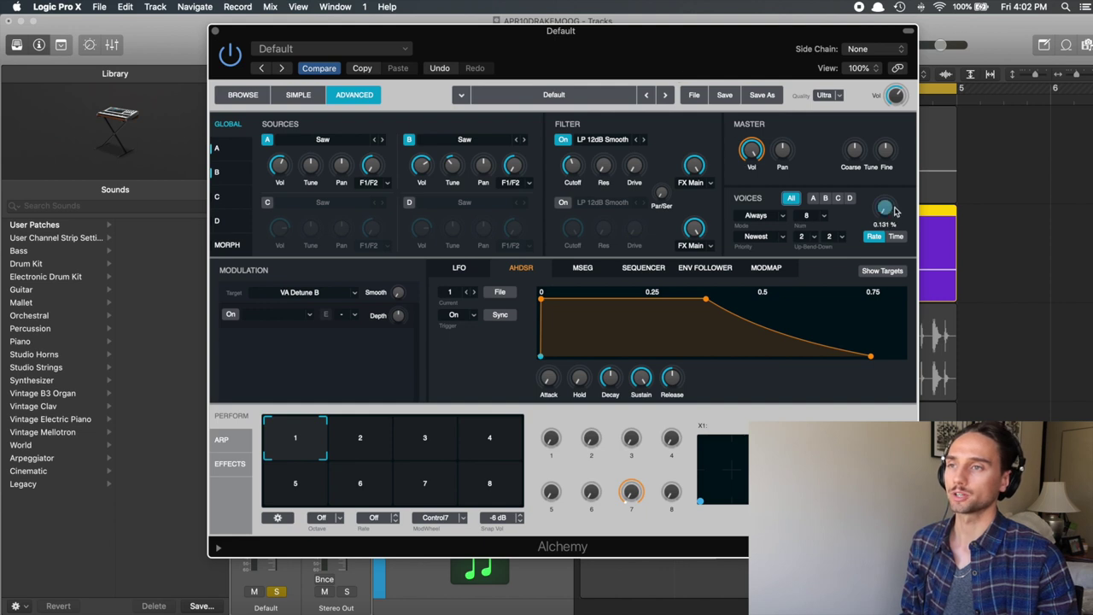
pyautogui.moveTo(895, 211); pyautogui.dragTo(895, 207)
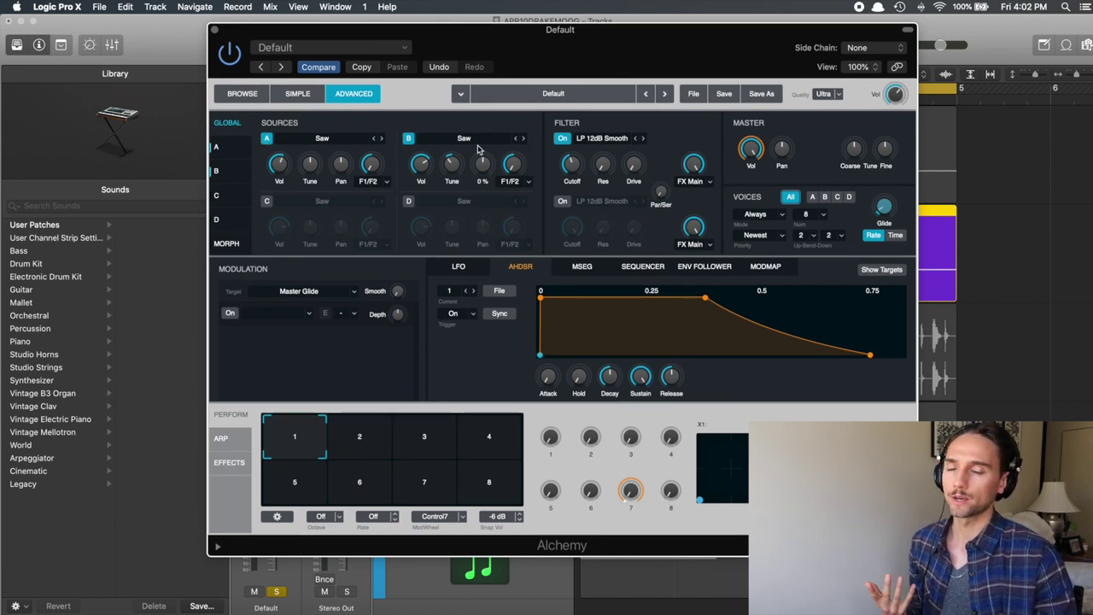
pyautogui.moveTo(456, 151)
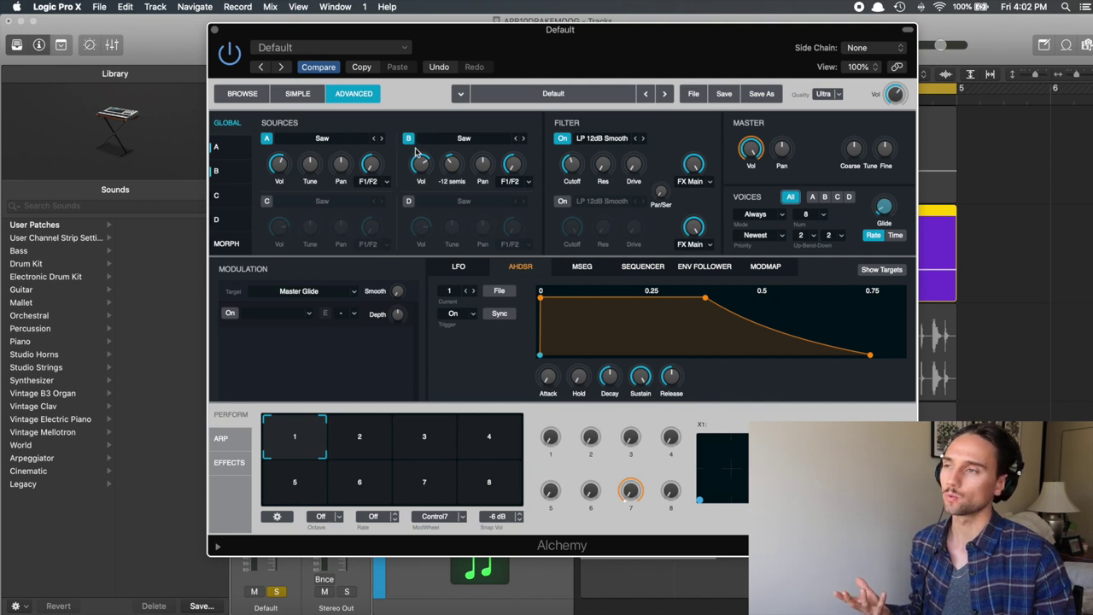
# - Raise Source A's volume from -13.9 dB to -12.8 dB, comparing it with Source B's level
pyautogui.moveTo(410, 154)
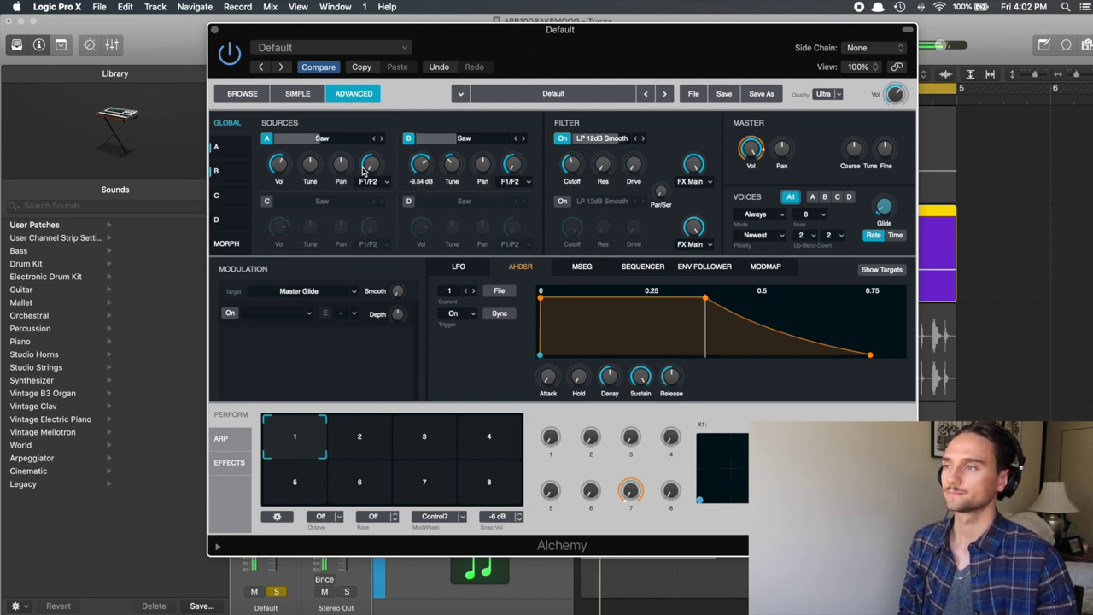
pyautogui.moveTo(286, 168); pyautogui.dragTo(281, 166)
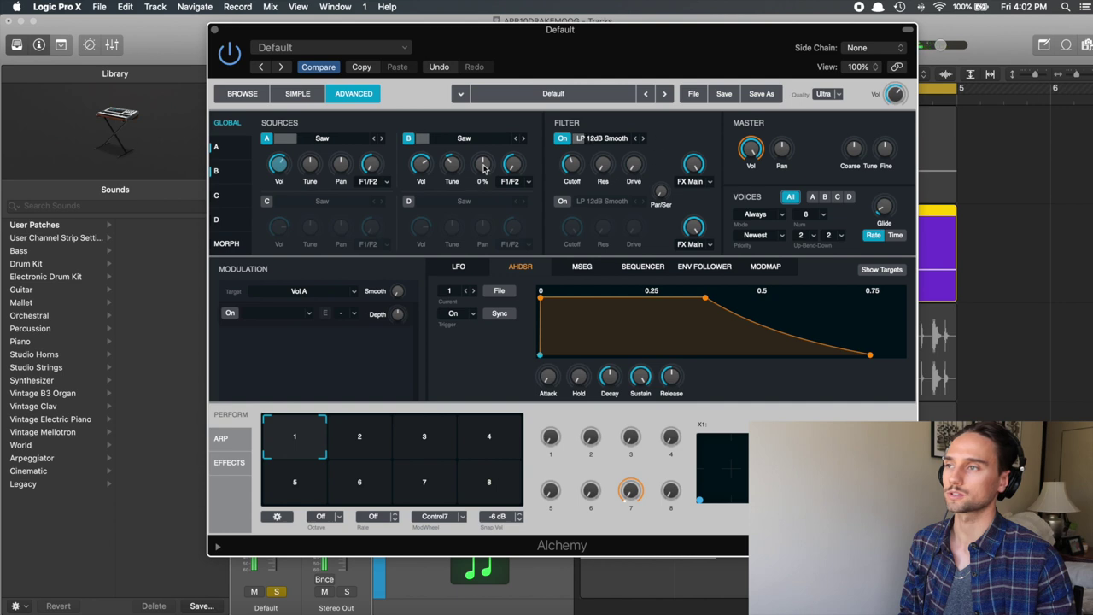
pyautogui.click(422, 171)
pyautogui.click(309, 168)
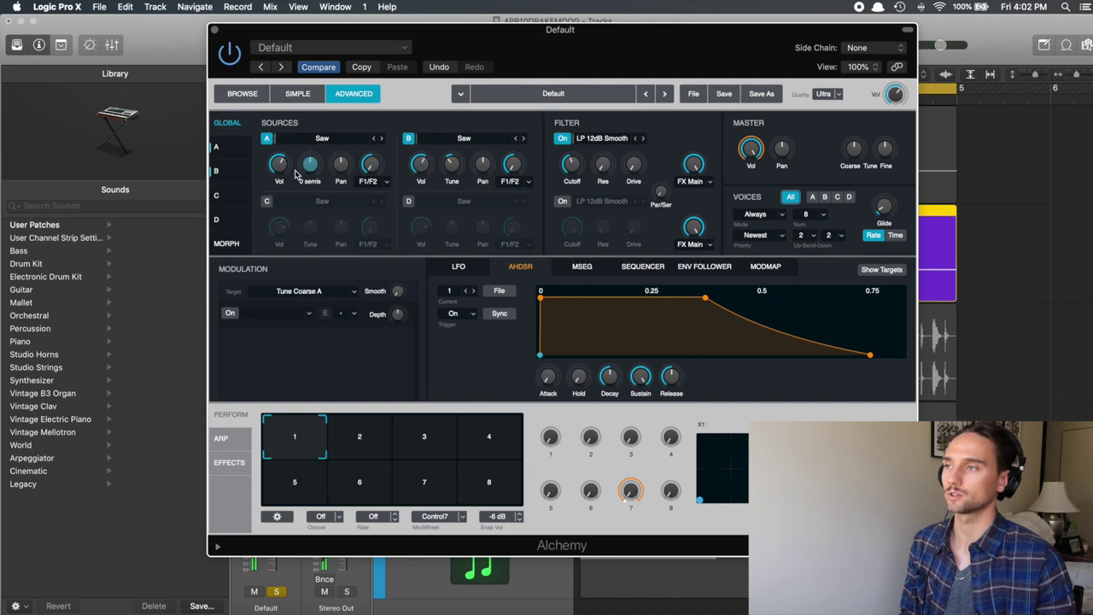
pyautogui.click(278, 166)
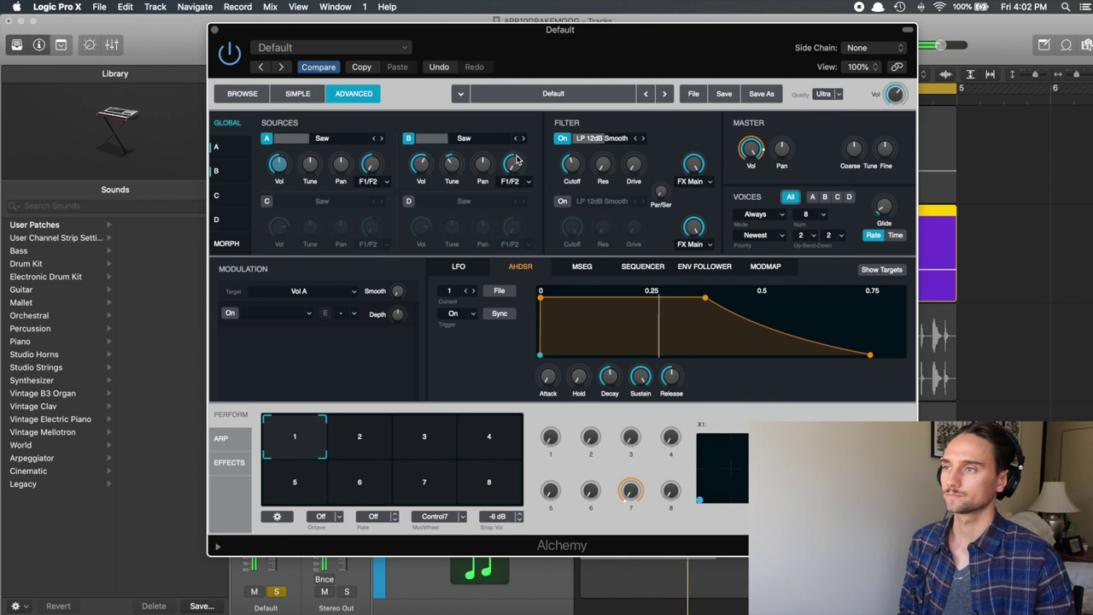
pyautogui.moveTo(424, 163)
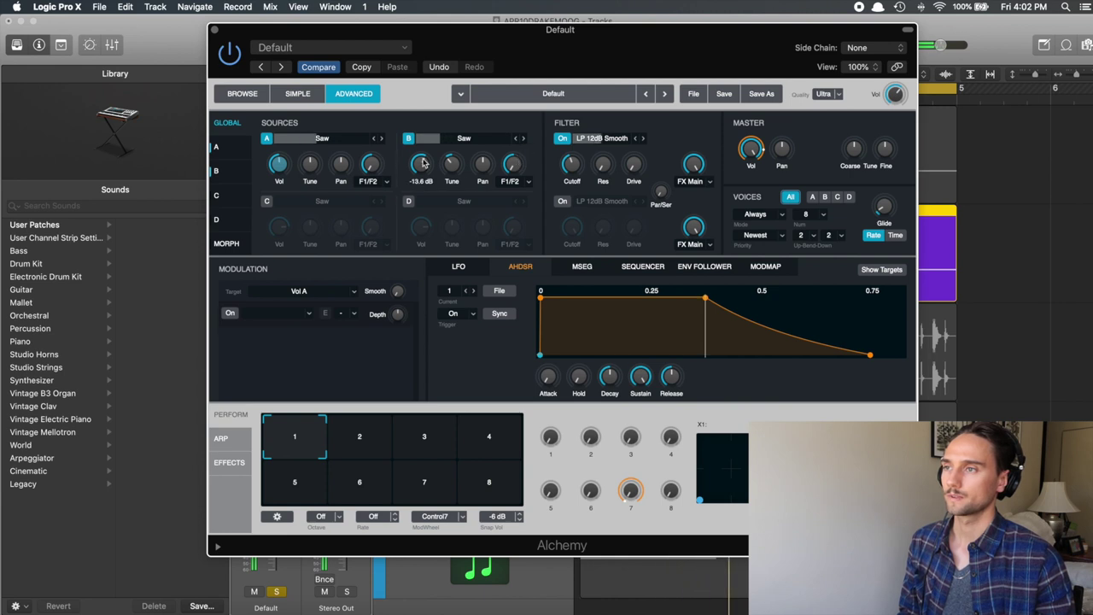
pyautogui.click(572, 159)
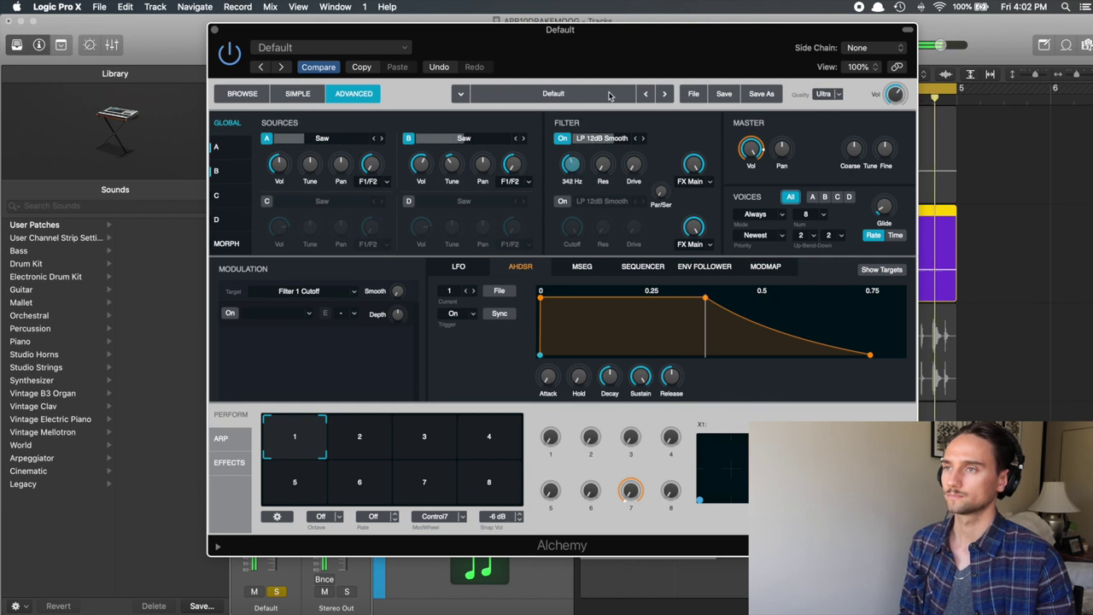
# - Raise Filter 1 resonance from 0 % to about 47.7 %
pyautogui.moveTo(379, 150)
pyautogui.moveTo(584, 169)
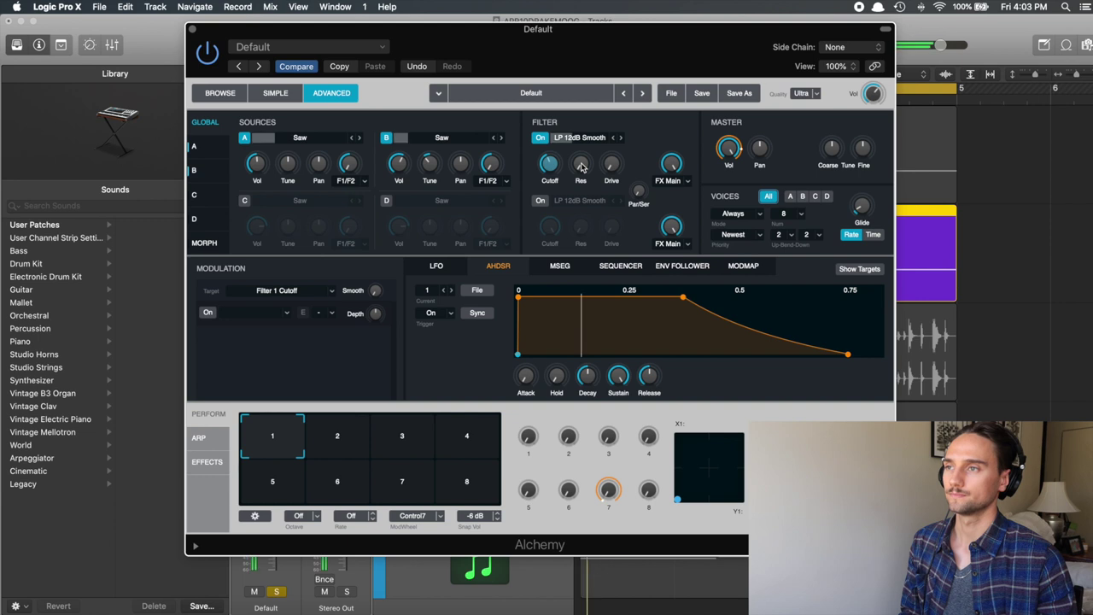
pyautogui.moveTo(581, 167); pyautogui.dragTo(596, 186)
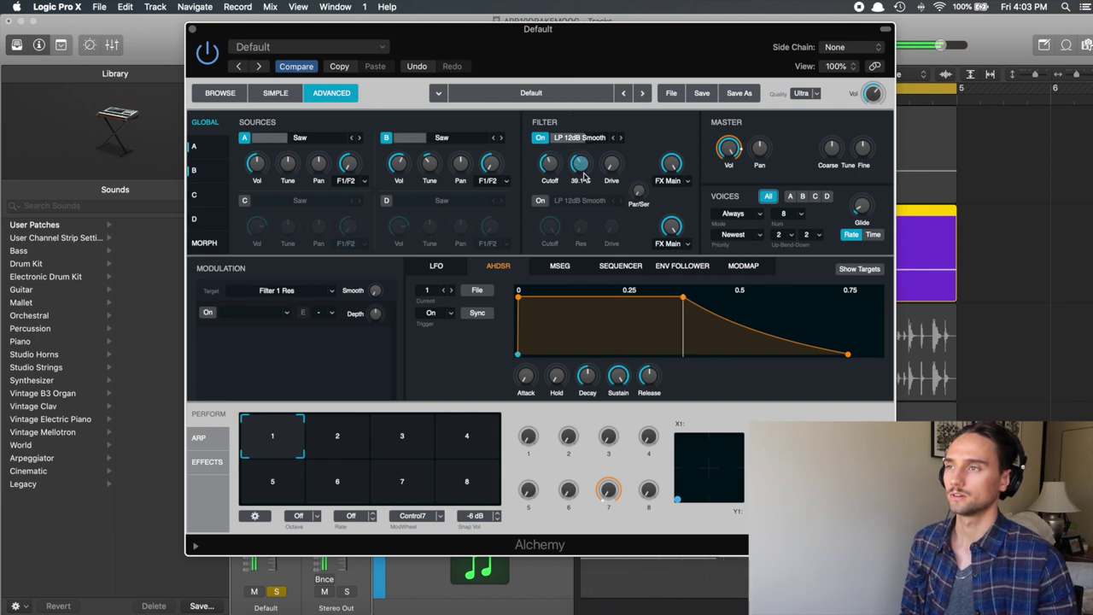
pyautogui.moveTo(607, 173)
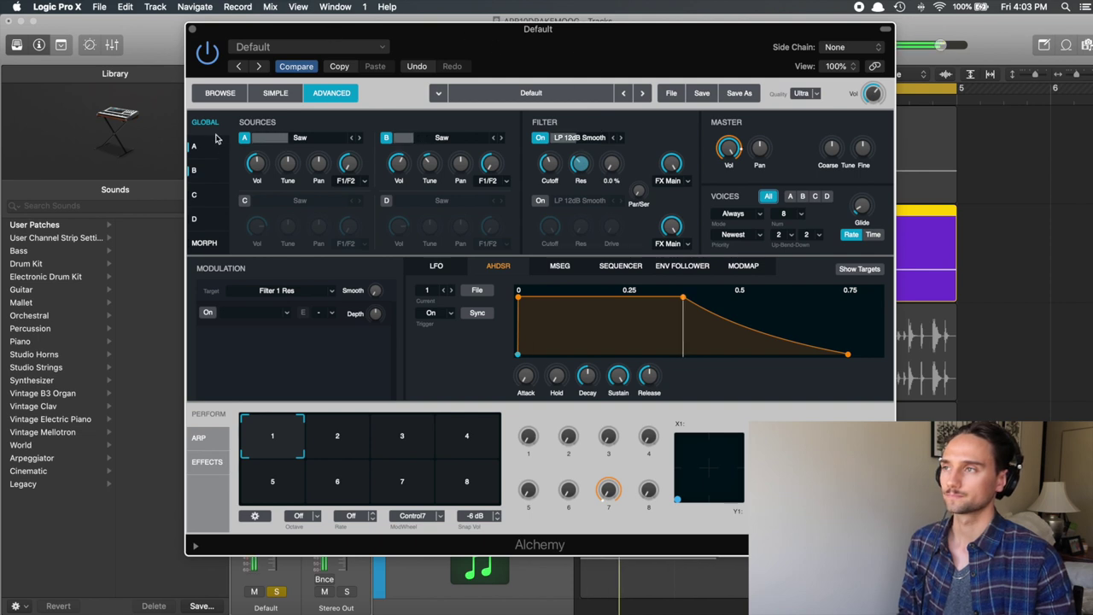
pyautogui.moveTo(412, 51); pyautogui.dragTo(429, 50)
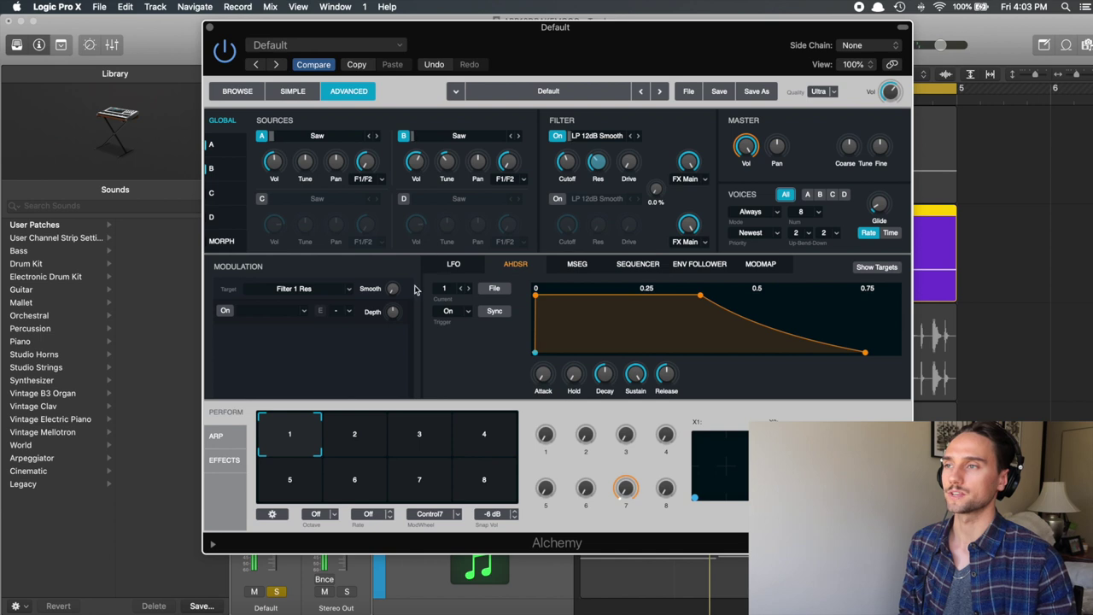
# - Assign LFO1 as the modulation source for Filter 1 cutoff
pyautogui.click(567, 162)
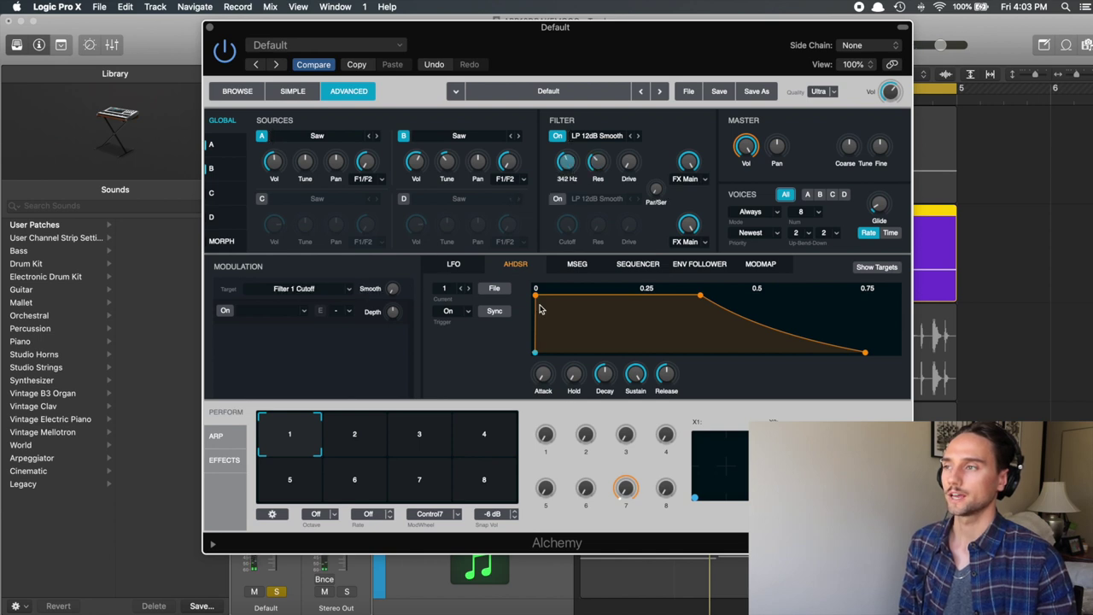
pyautogui.click(301, 312)
pyautogui.moveTo(303, 328)
pyautogui.click(389, 331)
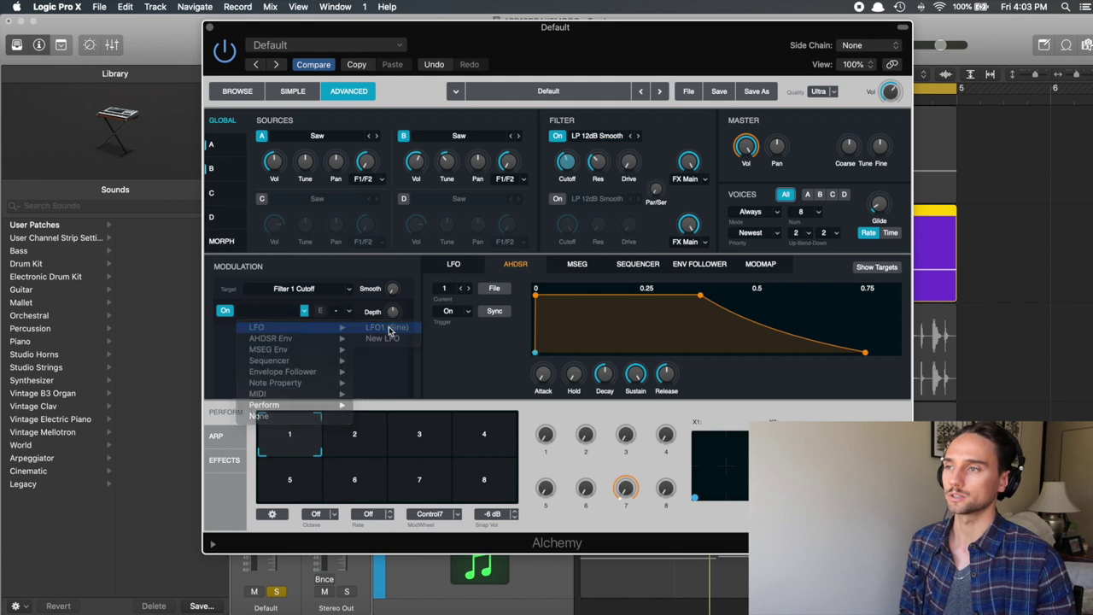
# - Give LFO1 a unipolar Ramp Down shape and audition the bass patch
pyautogui.click(577, 293)
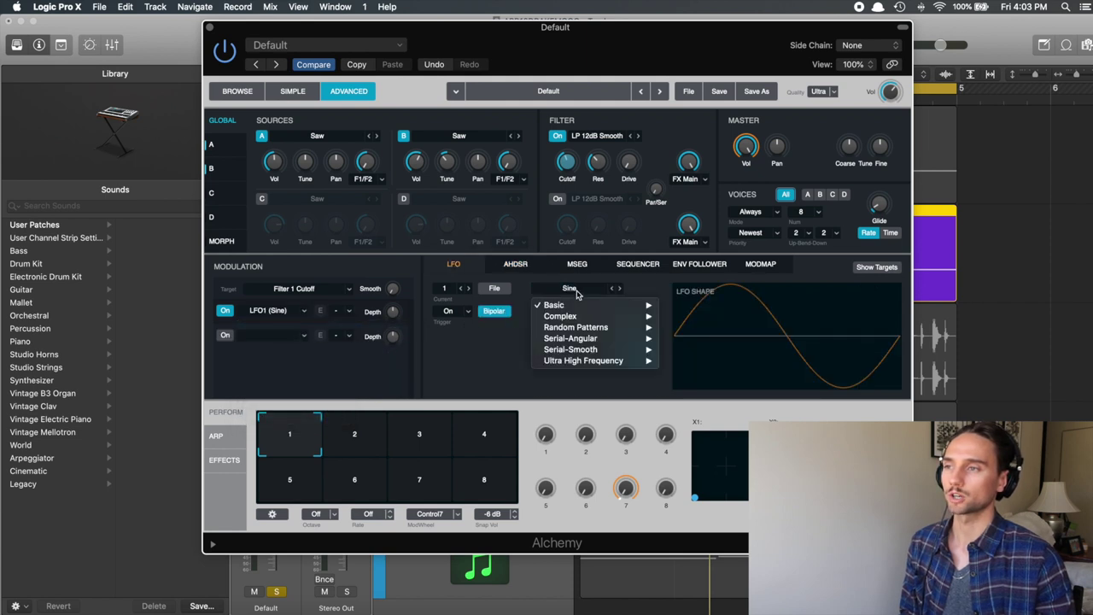
pyautogui.moveTo(574, 309)
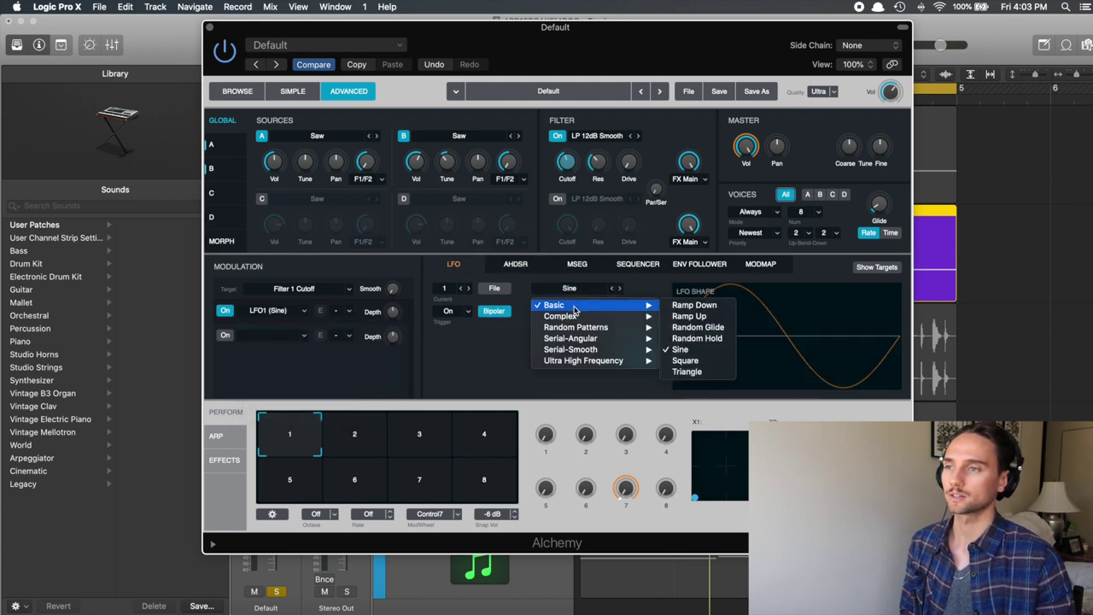
pyautogui.click(725, 310)
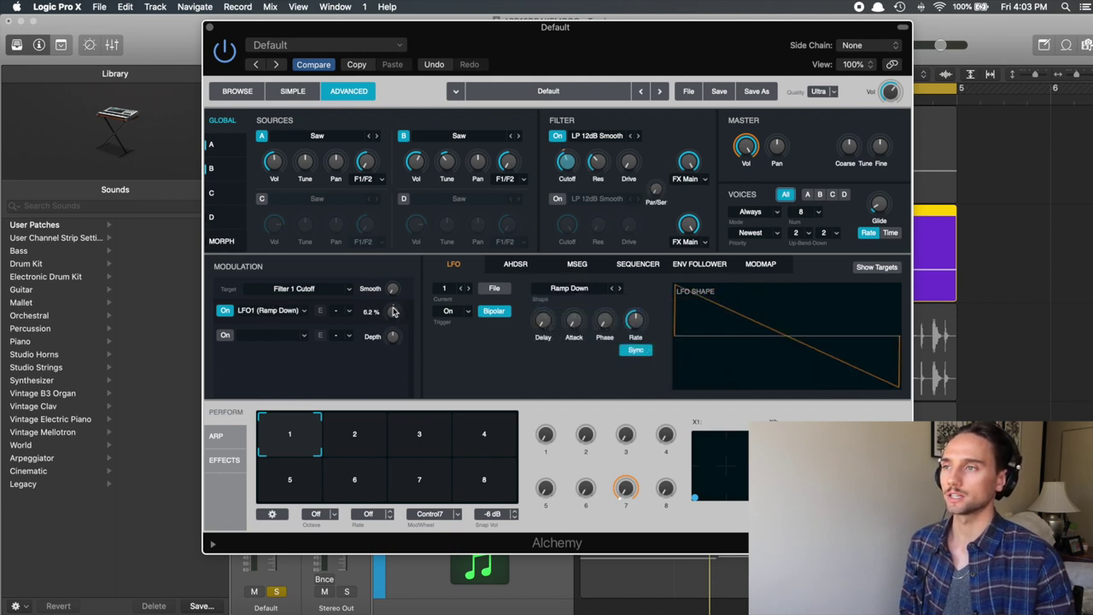
pyautogui.click(496, 312)
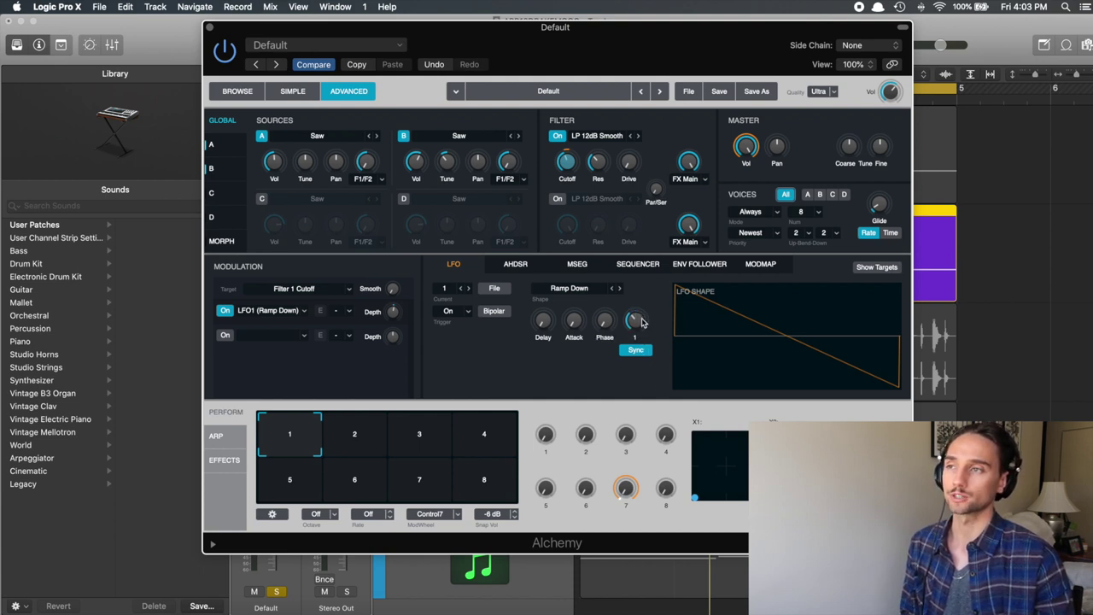
pyautogui.press('space')
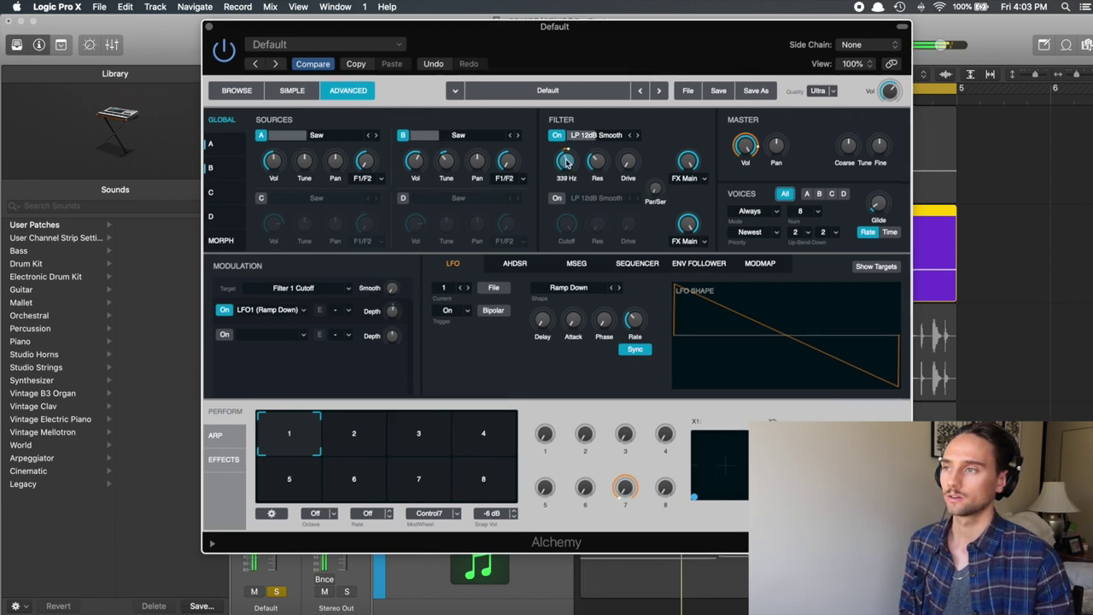
# - Set LFO1's modulation depth on the filter cutoff to -4.7 %
pyautogui.moveTo(397, 321); pyautogui.dragTo(392, 323)
pyautogui.moveTo(566, 55); pyautogui.dragTo(567, 53)
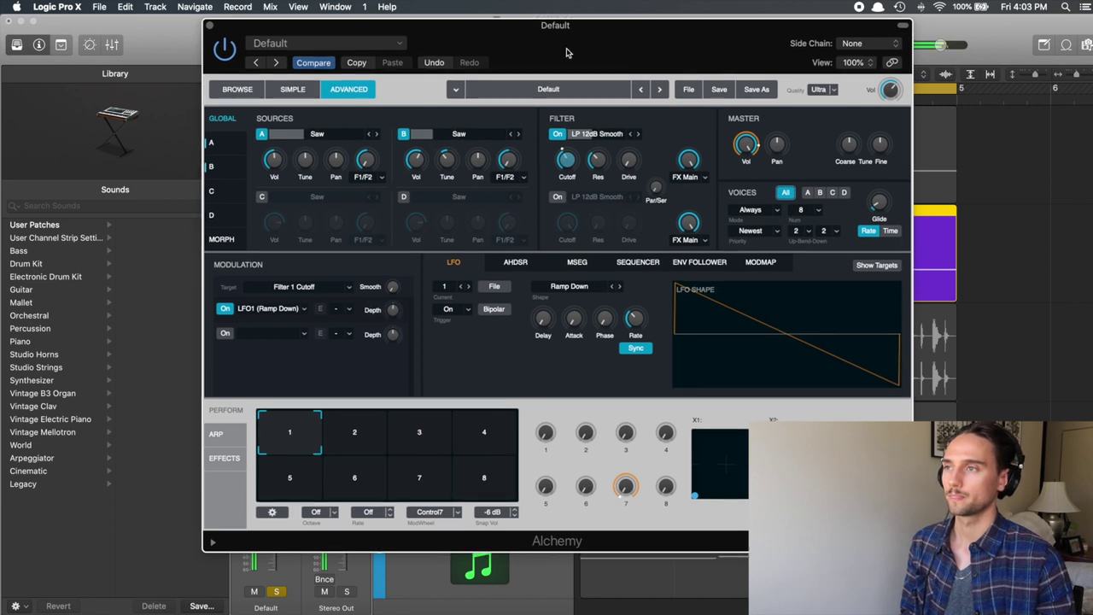
pyautogui.moveTo(393, 311); pyautogui.dragTo(392, 320)
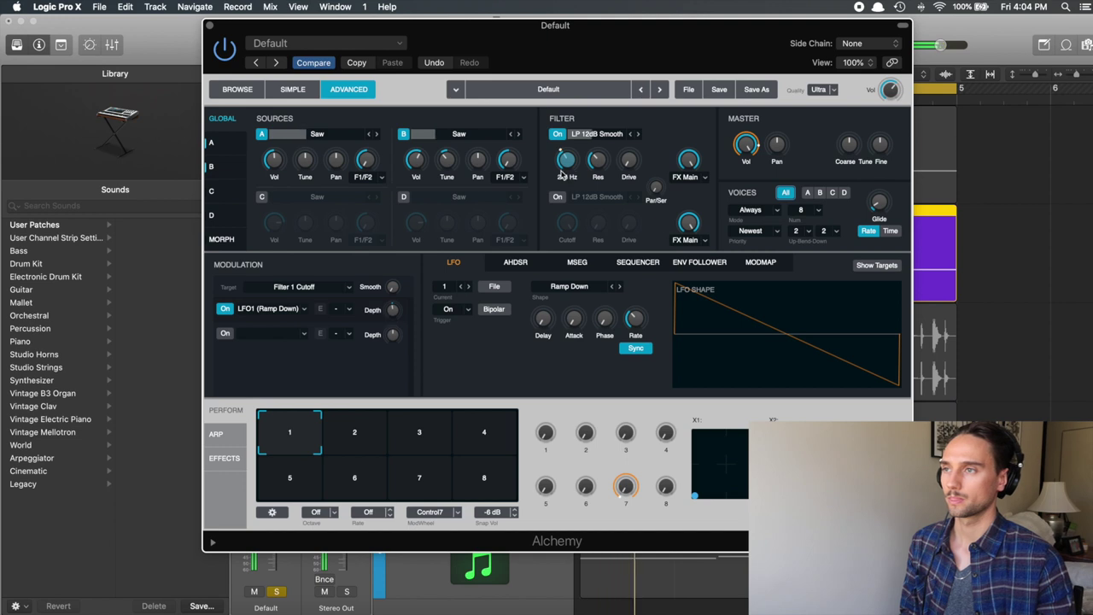
pyautogui.moveTo(569, 166)
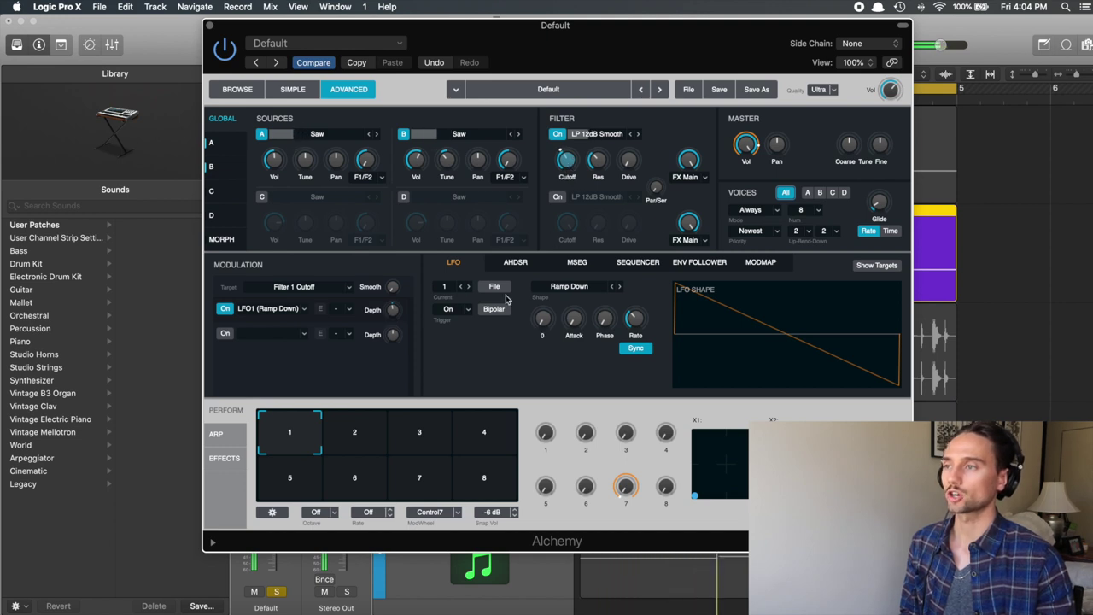
pyautogui.moveTo(395, 318)
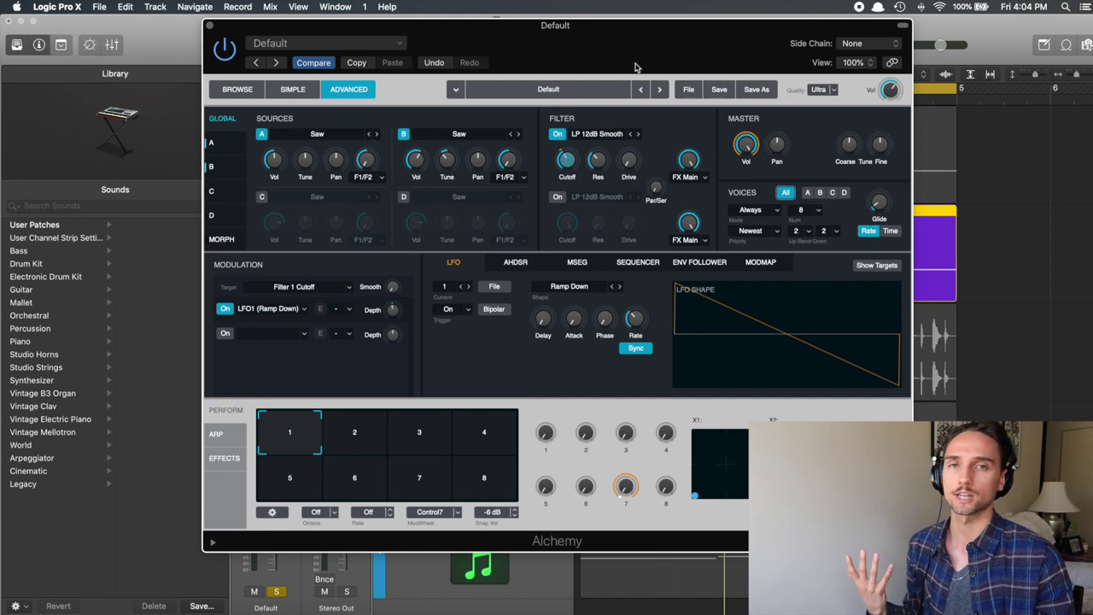
pyautogui.moveTo(648, 47); pyautogui.dragTo(820, 47)
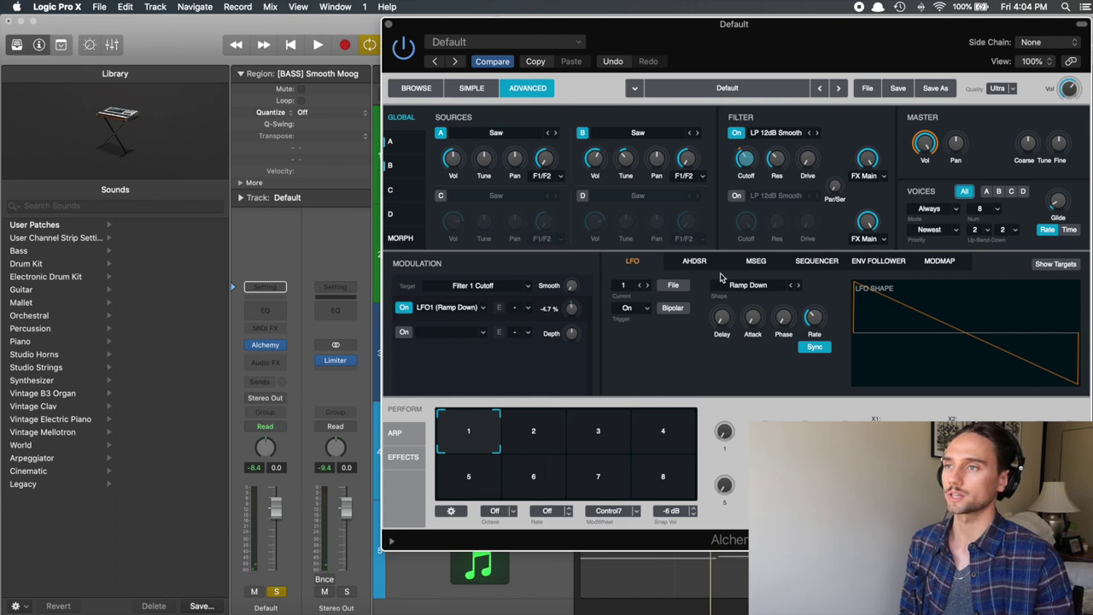
# - Lower Alchemy's master output volume to about -6.85 dB during playback, then close the plug-in window
pyautogui.moveTo(811, 66); pyautogui.dragTo(826, 42)
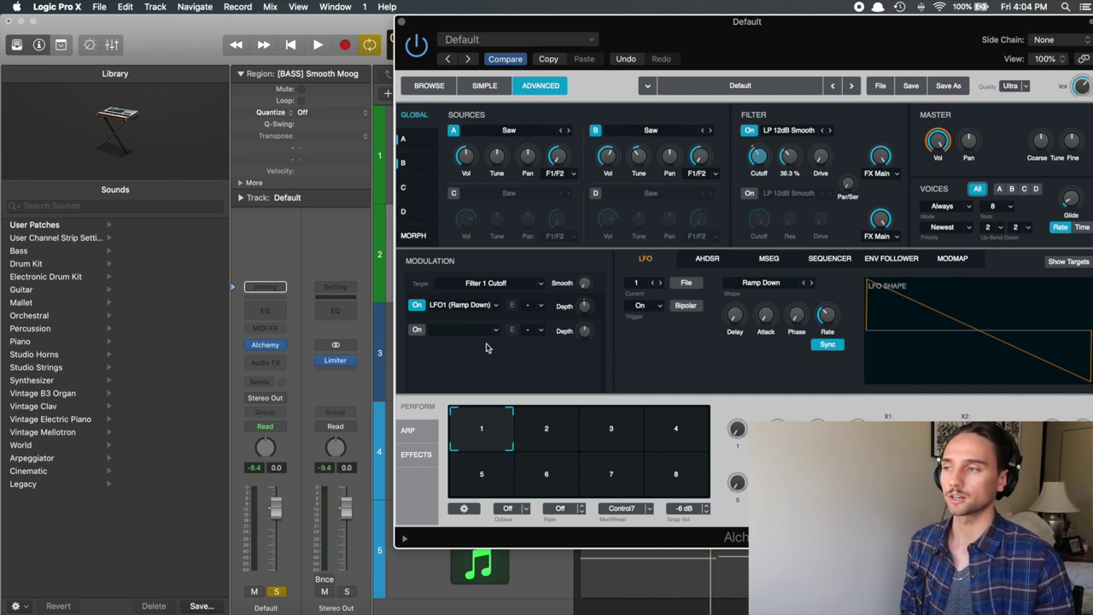
pyautogui.press('space')
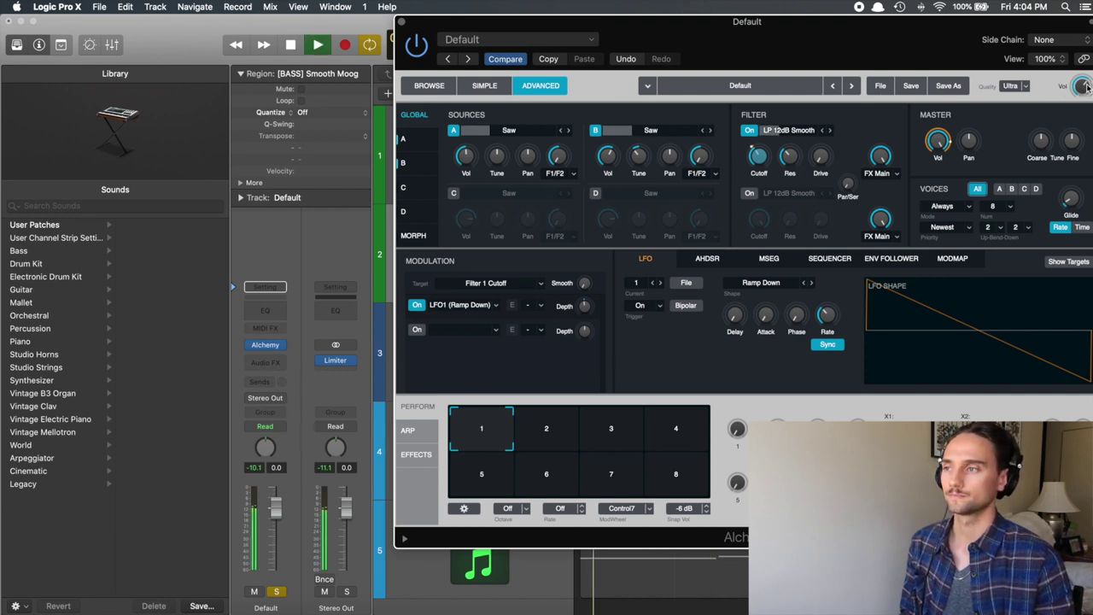
pyautogui.click(1082, 87)
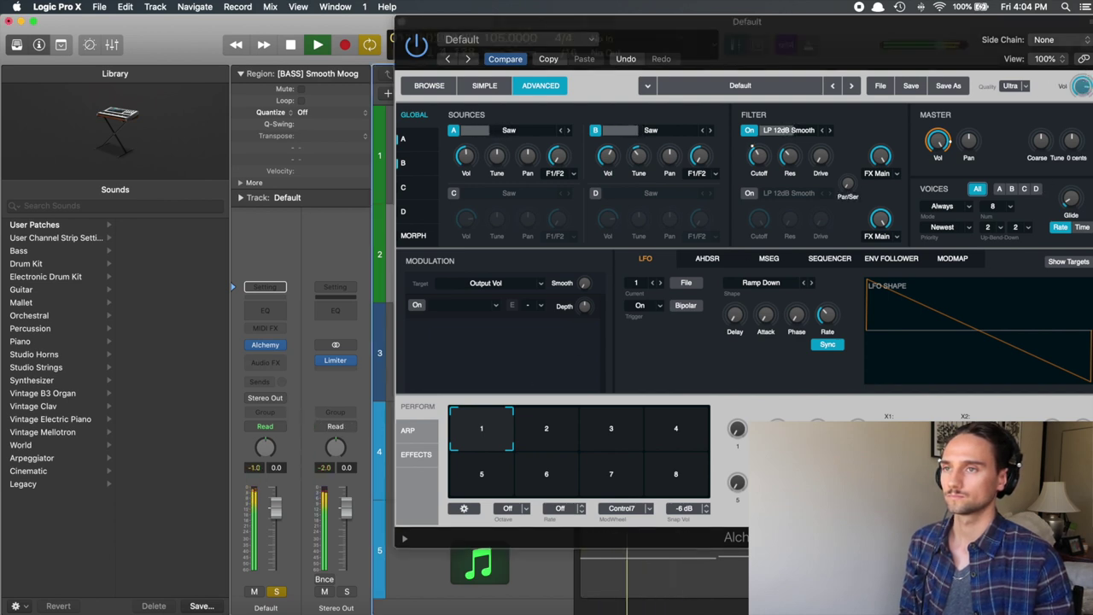
pyautogui.click(1082, 87)
pyautogui.moveTo(1088, 93); pyautogui.dragTo(1087, 97)
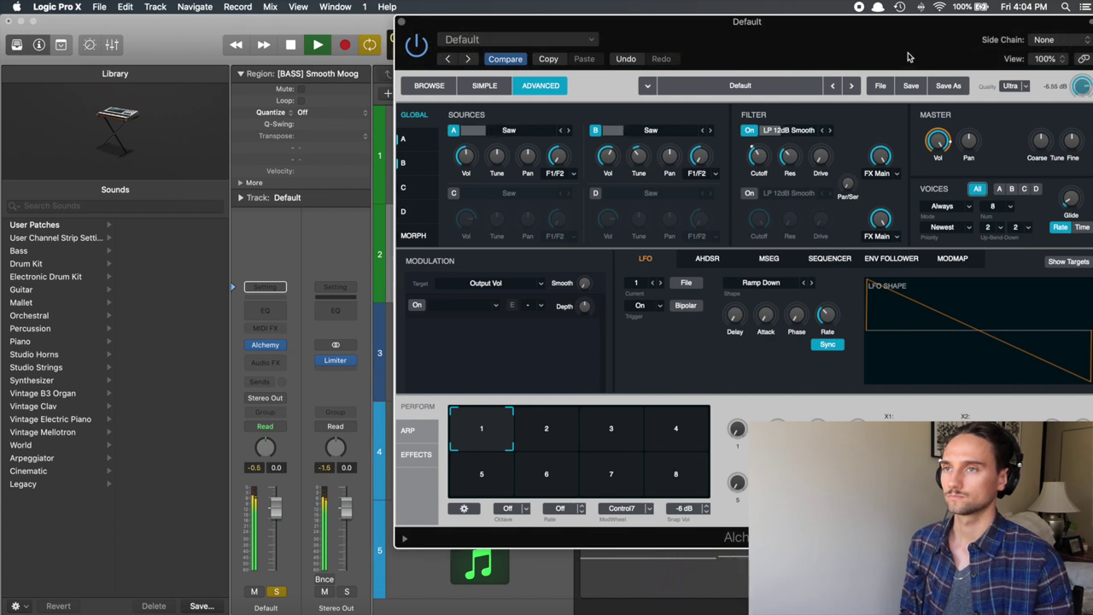
pyautogui.press('space')
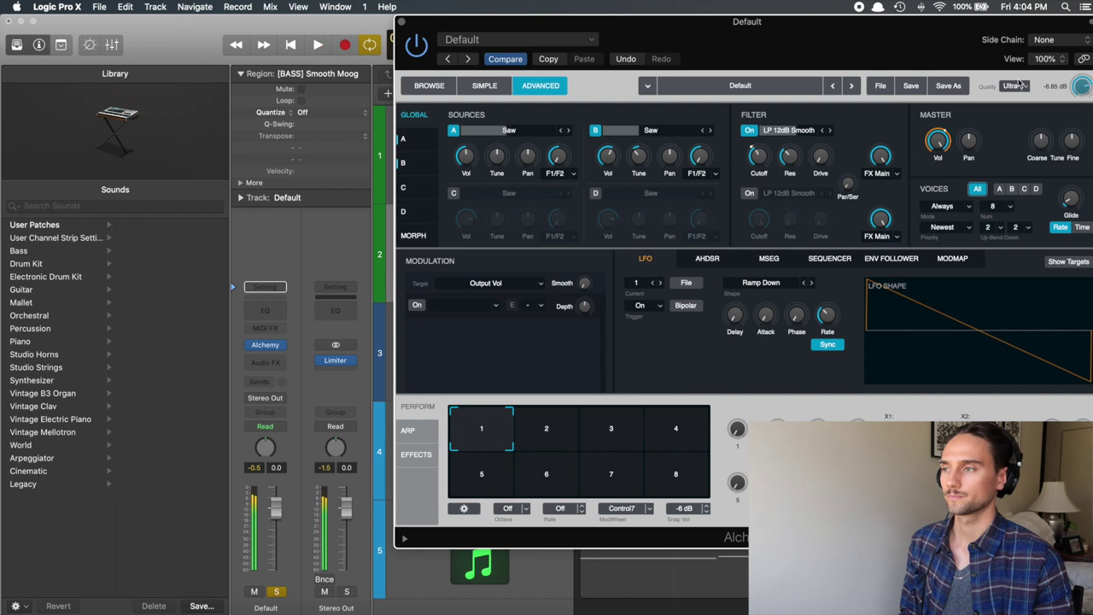
pyautogui.press('super+w')
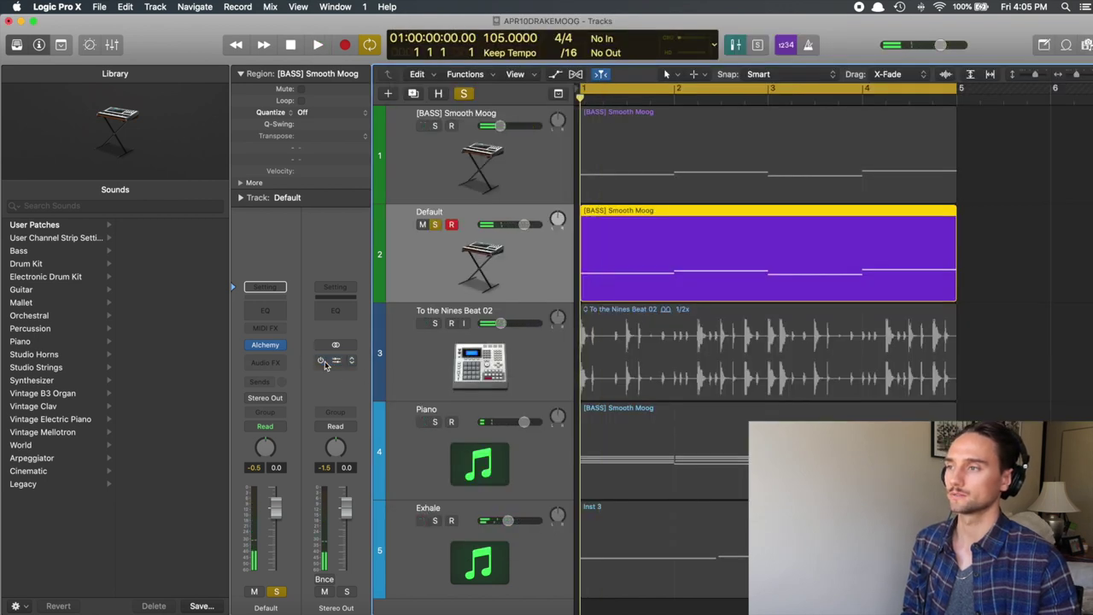
pyautogui.press('space')
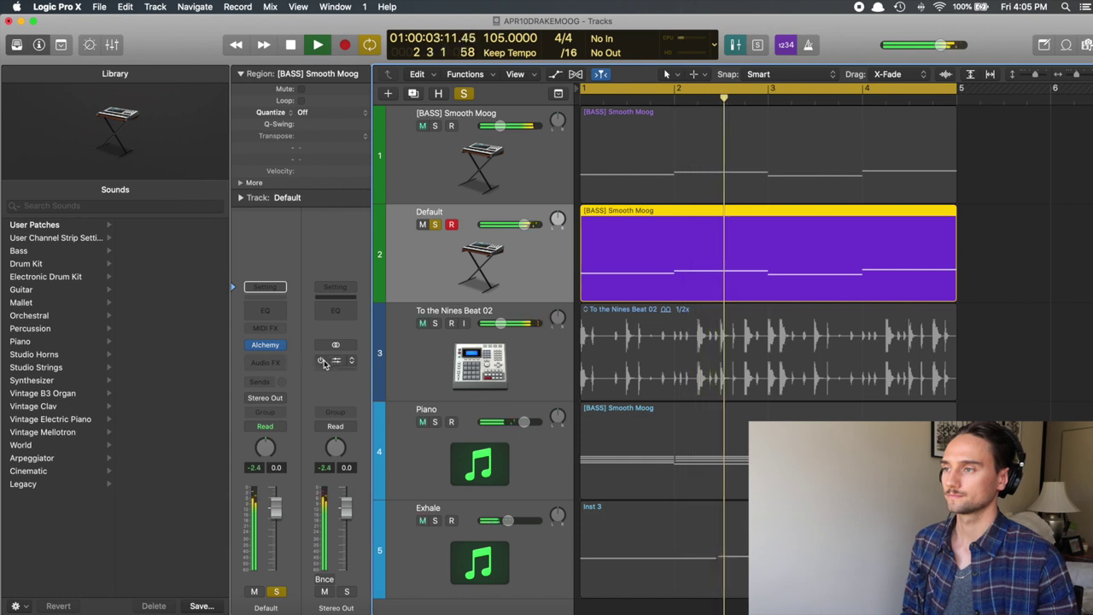
pyautogui.moveTo(323, 362)
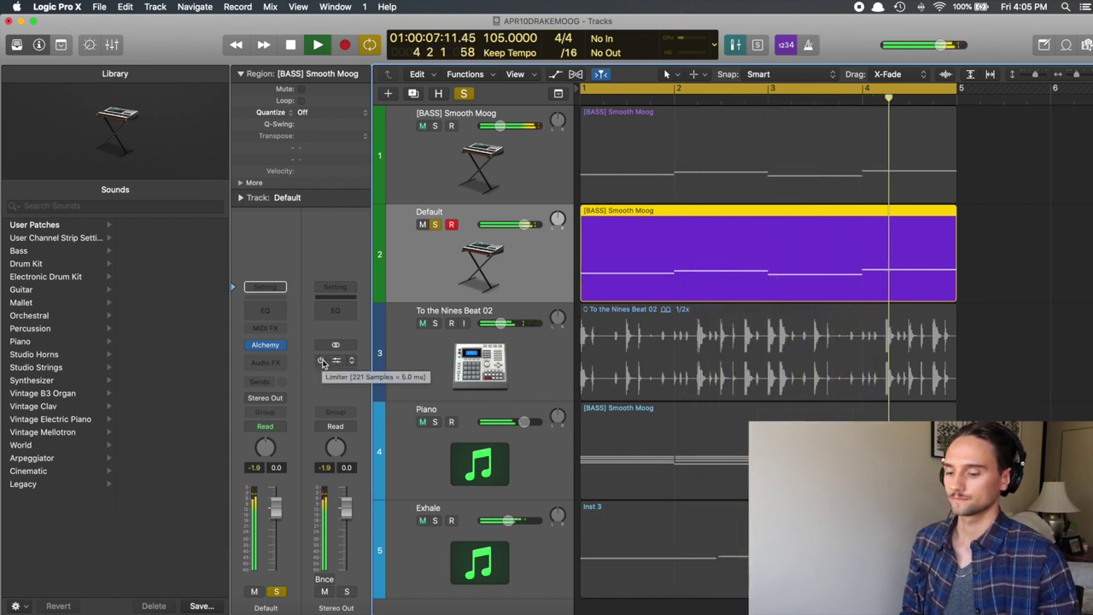
pyautogui.press('space')
pyautogui.click(264, 344)
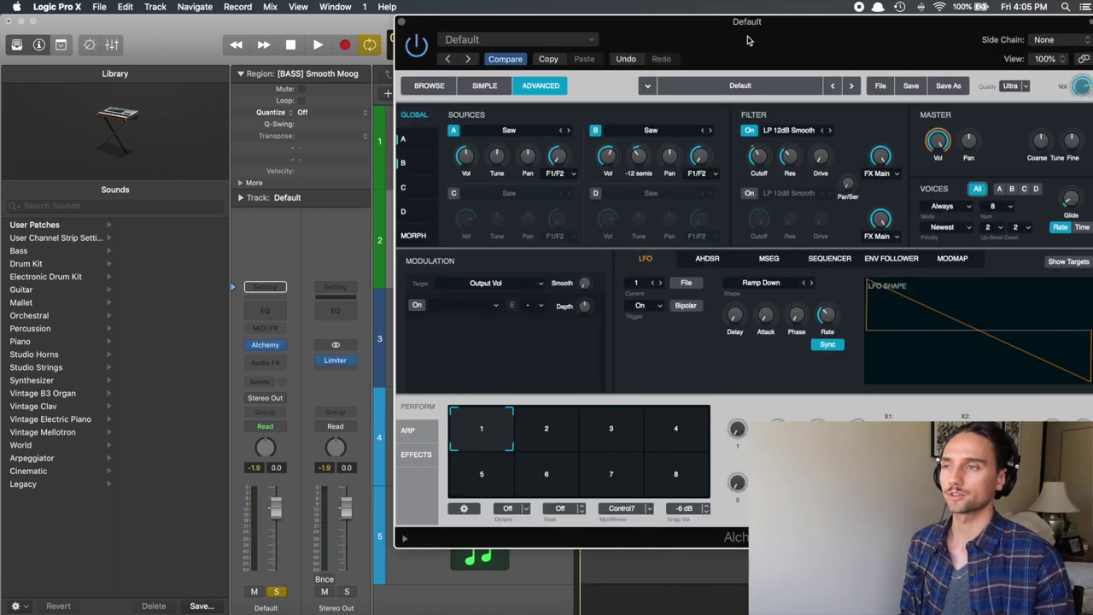
pyautogui.moveTo(748, 40); pyautogui.dragTo(654, 40)
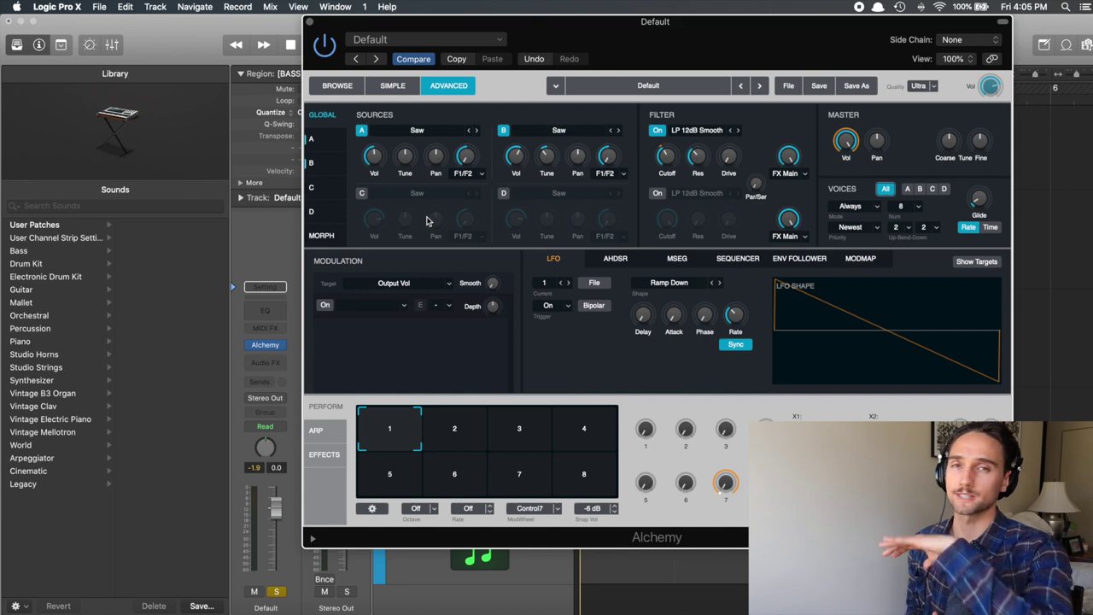
pyautogui.click(311, 23)
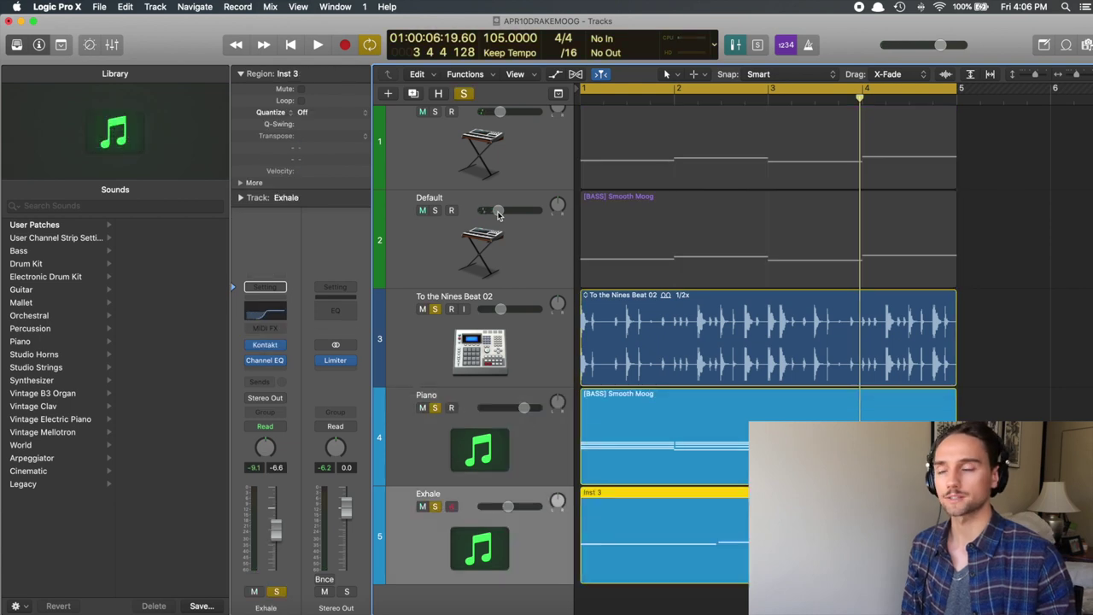
# - Play the song from the start and select the Default bass track in the track list
pyautogui.press('Return')
pyautogui.press('space')
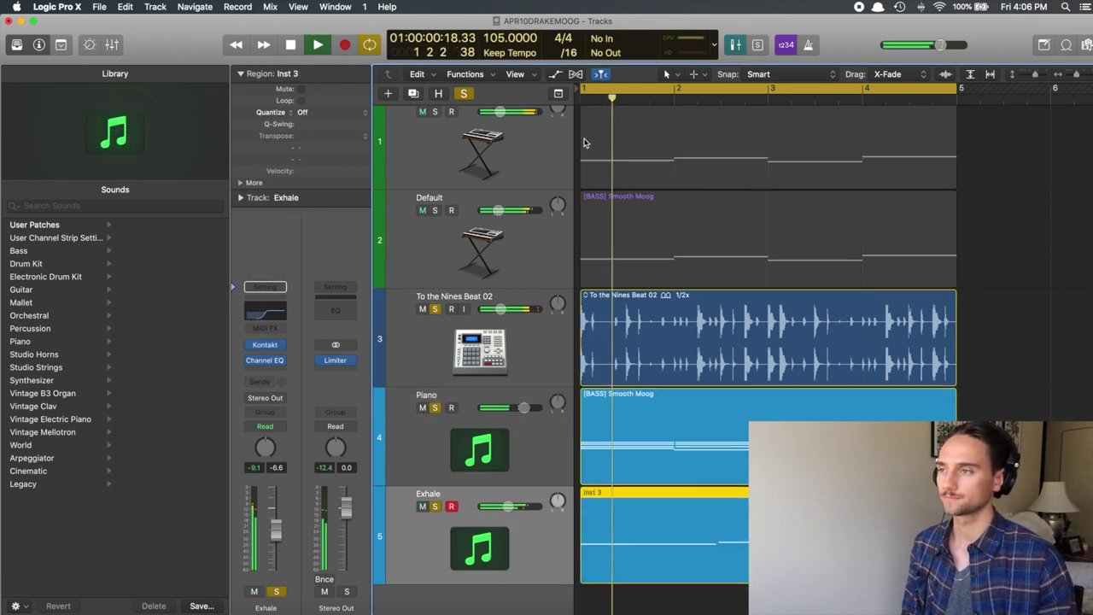
pyautogui.click(543, 241)
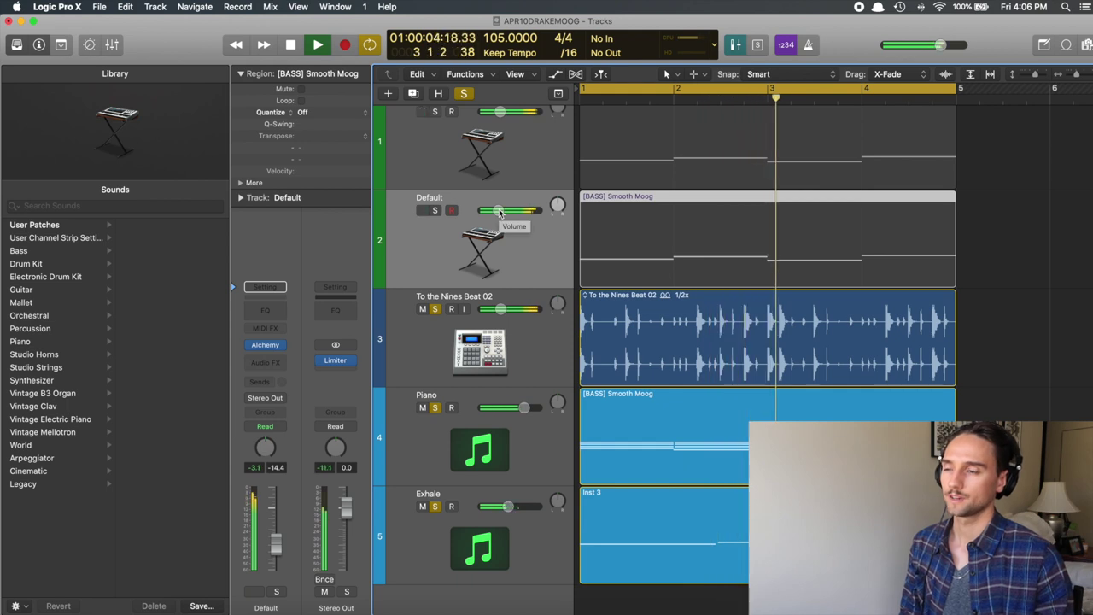
pyautogui.press('Down')
pyautogui.press('Down')
pyautogui.press('space')
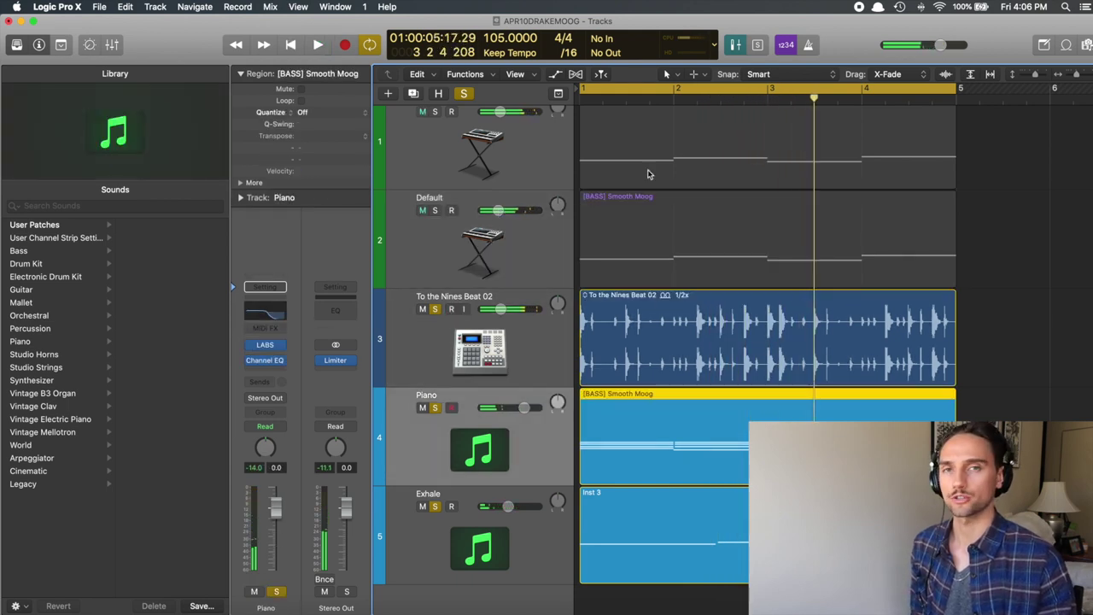
pyautogui.click(418, 248)
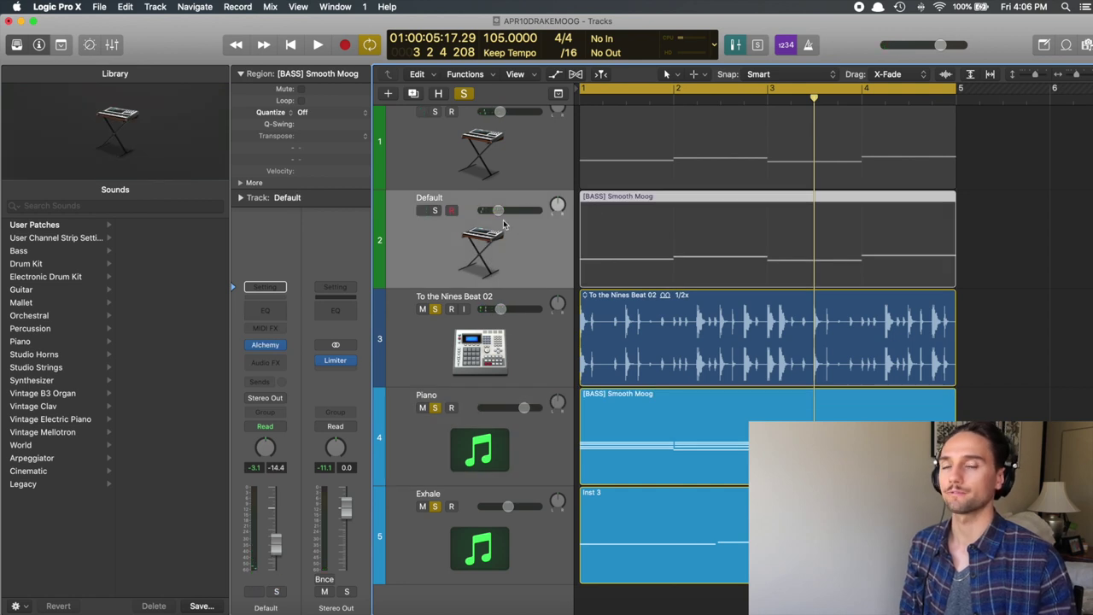
# - Set the Default track's volume to about -15.4 dB under the beat while playing from bar 1, then stop
pyautogui.moveTo(497, 210)
pyautogui.mouseDown()
pyautogui.moveTo(483, 211)
pyautogui.moveTo(496, 210)
pyautogui.mouseUp()
pyautogui.hotkey('shift', 'space')
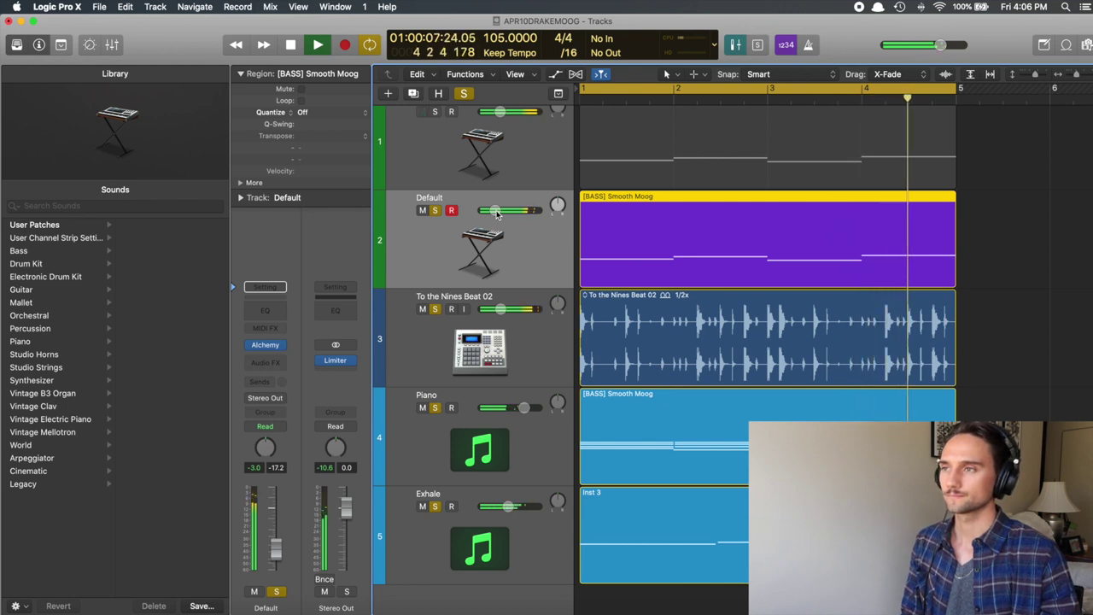
pyautogui.moveTo(498, 214)
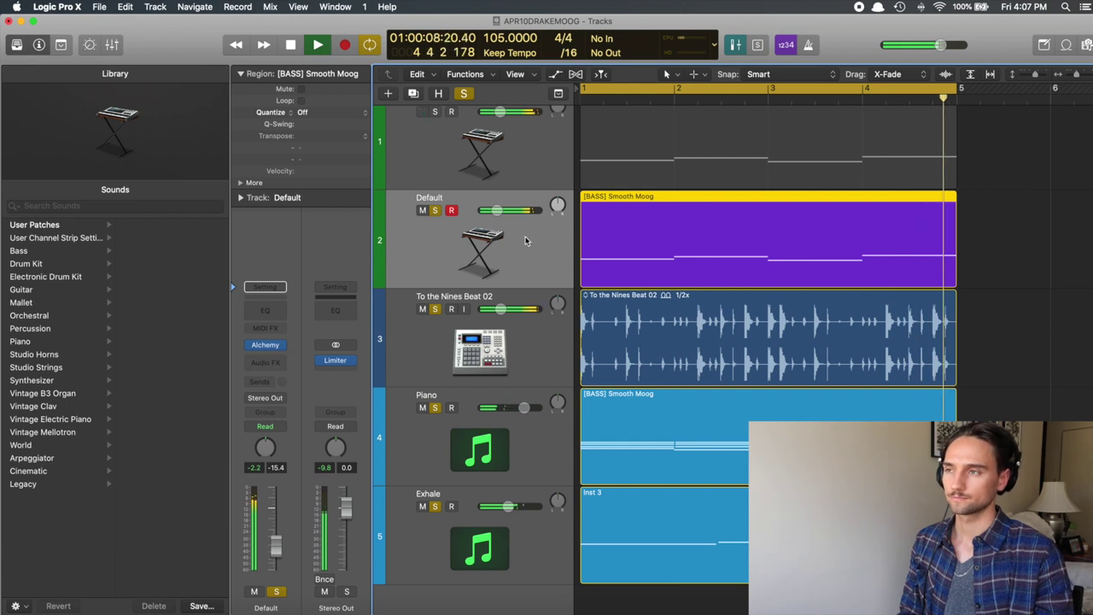
pyautogui.press('space')
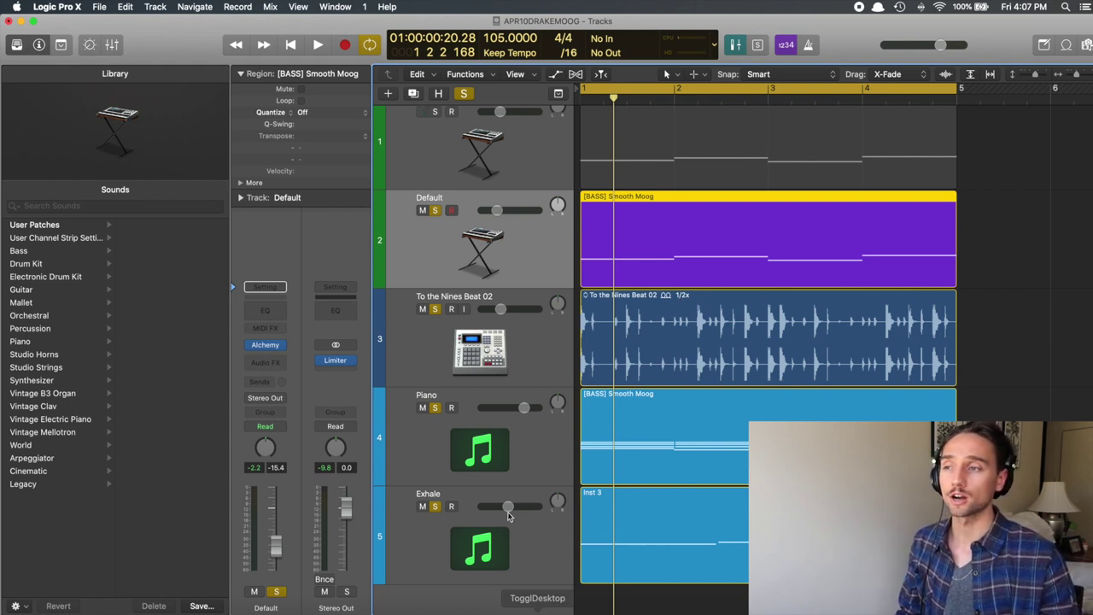
pyautogui.click(515, 441)
pyautogui.click(549, 517)
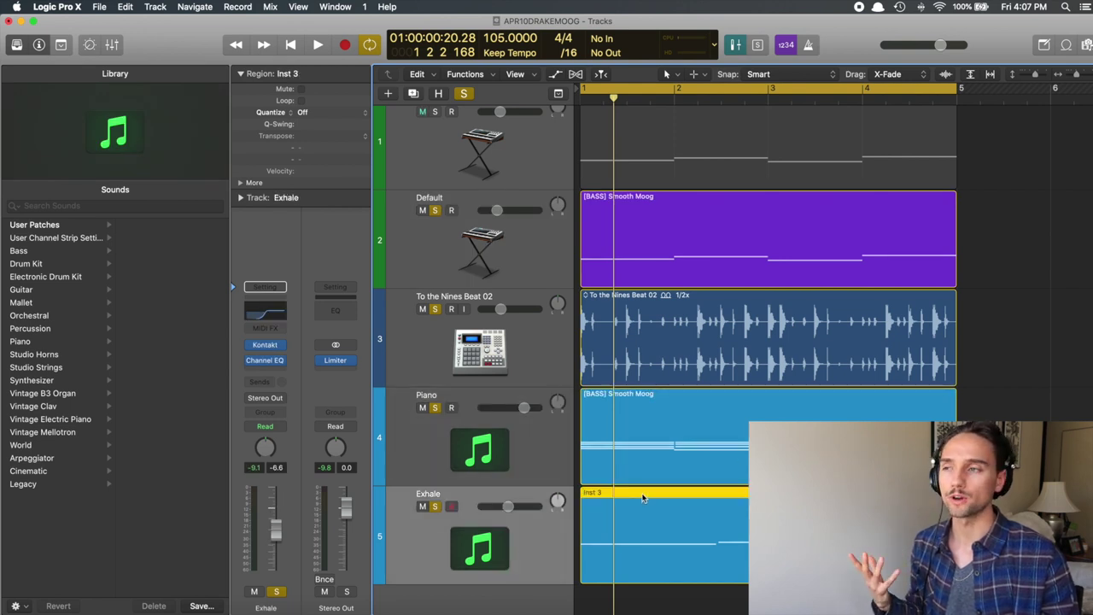
pyautogui.click(482, 378)
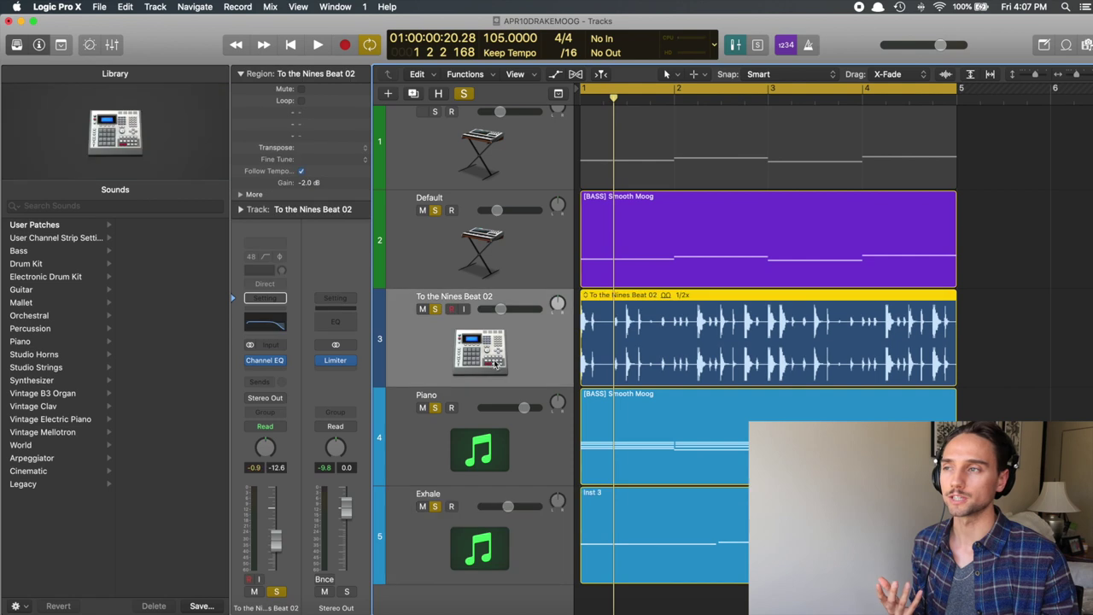
pyautogui.click(504, 249)
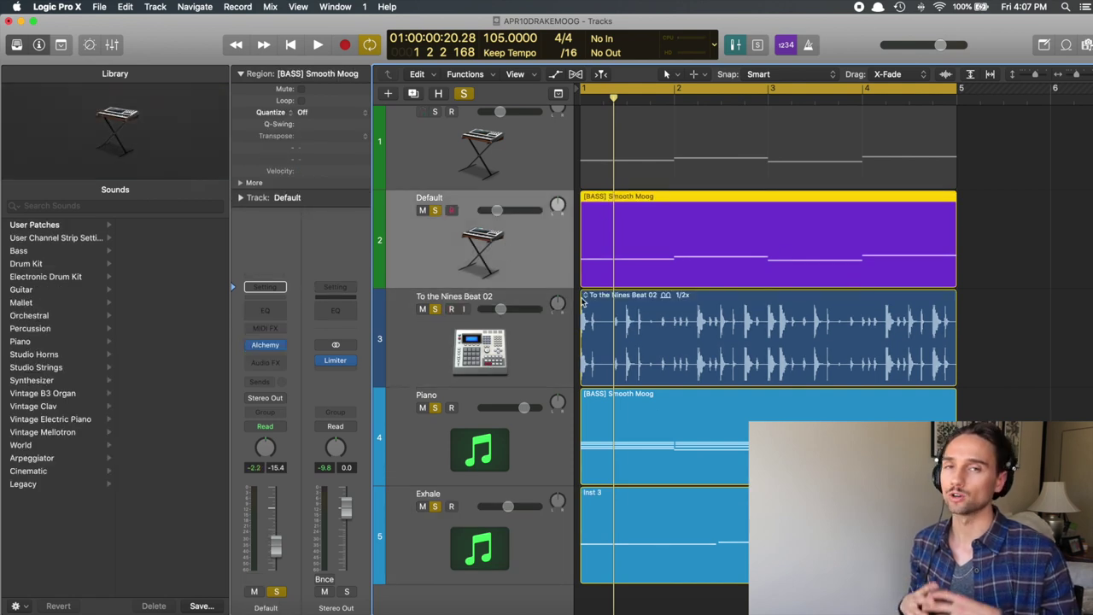